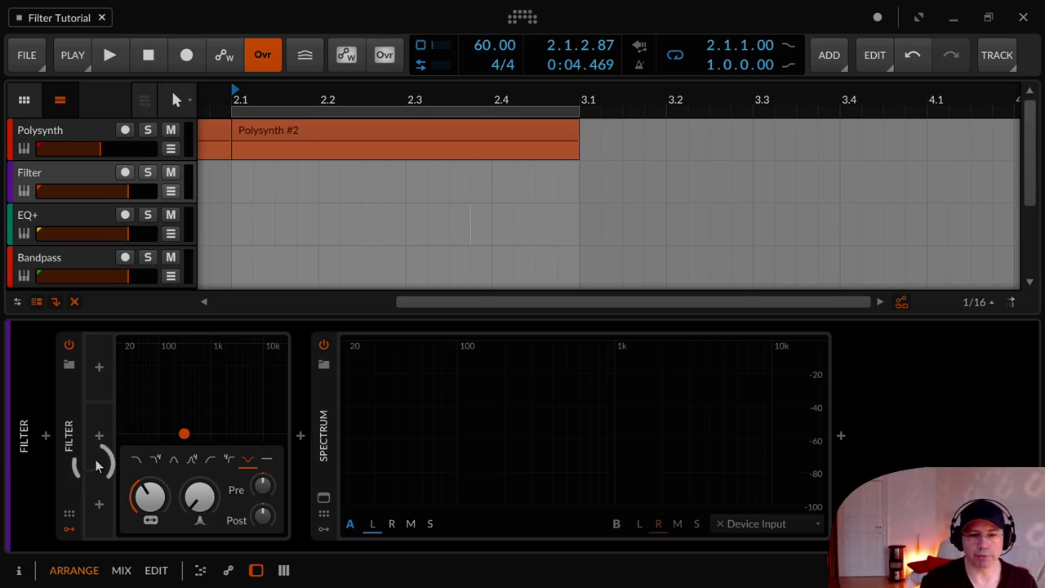
Route the Polysynth track's output to the Filter track
{"action": "left_click", "coordinate": [61, 414]}
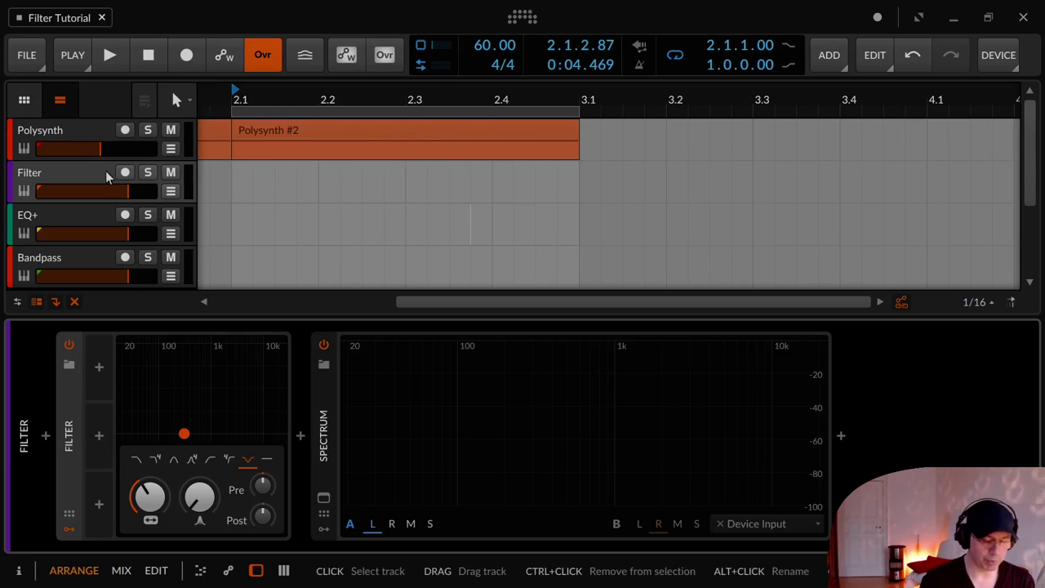
{"action": "left_click", "coordinate": [19, 570]}
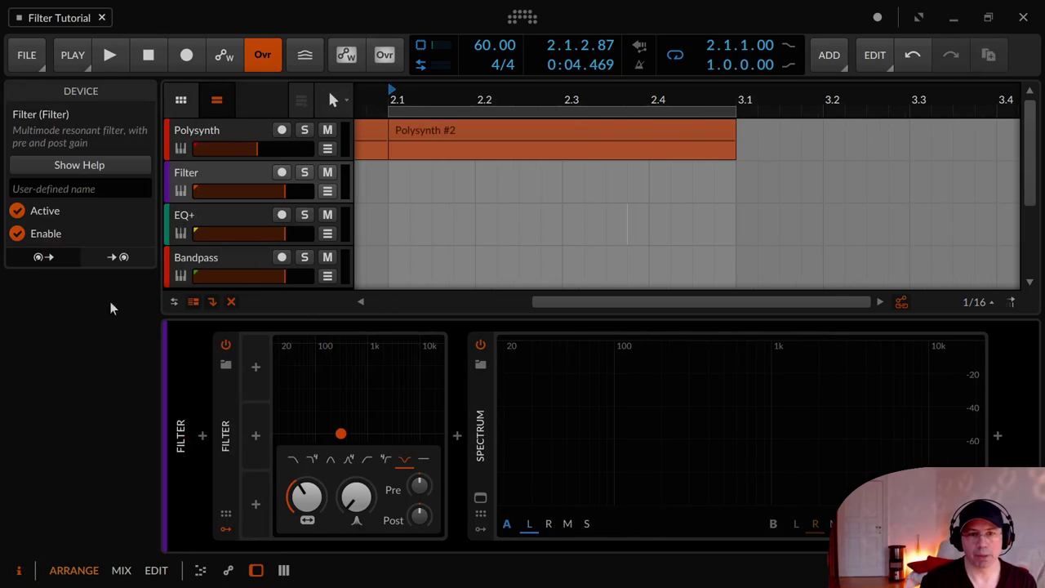
{"action": "left_click", "coordinate": [211, 132]}
{"action": "left_click", "coordinate": [98, 389]}
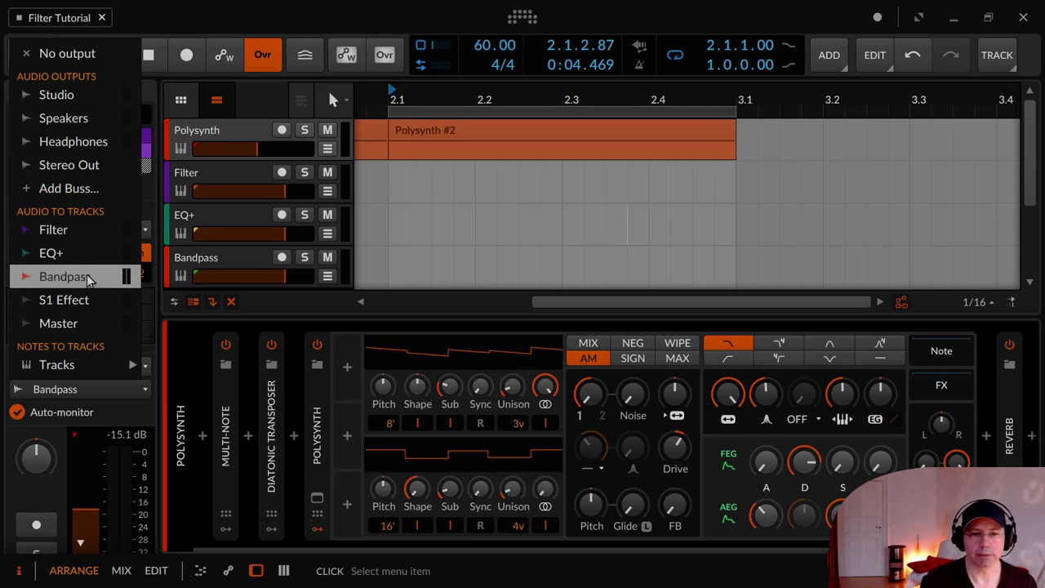
{"action": "left_click", "coordinate": [82, 232]}
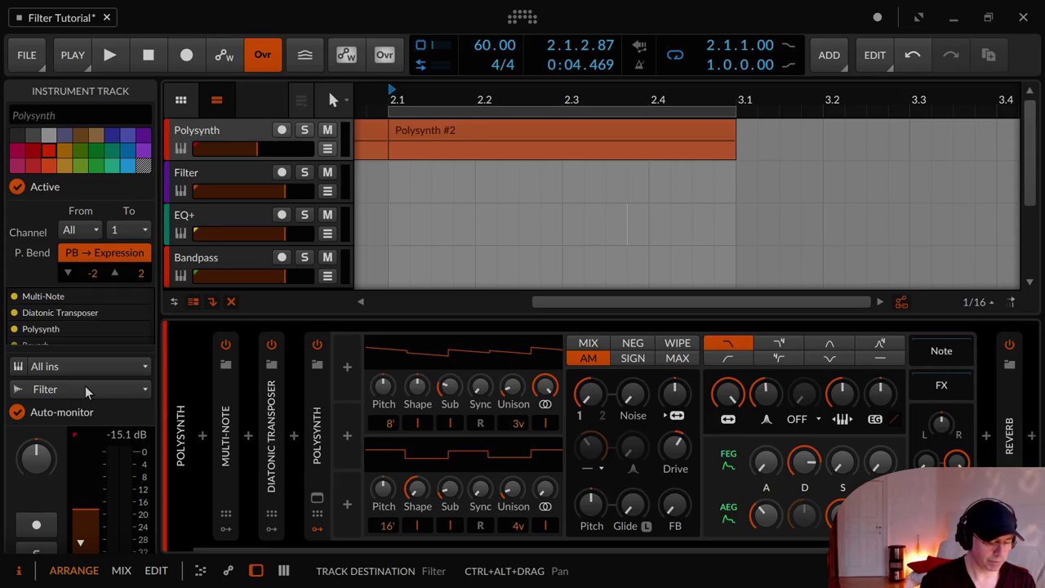
{"action": "left_click", "coordinate": [19, 570]}
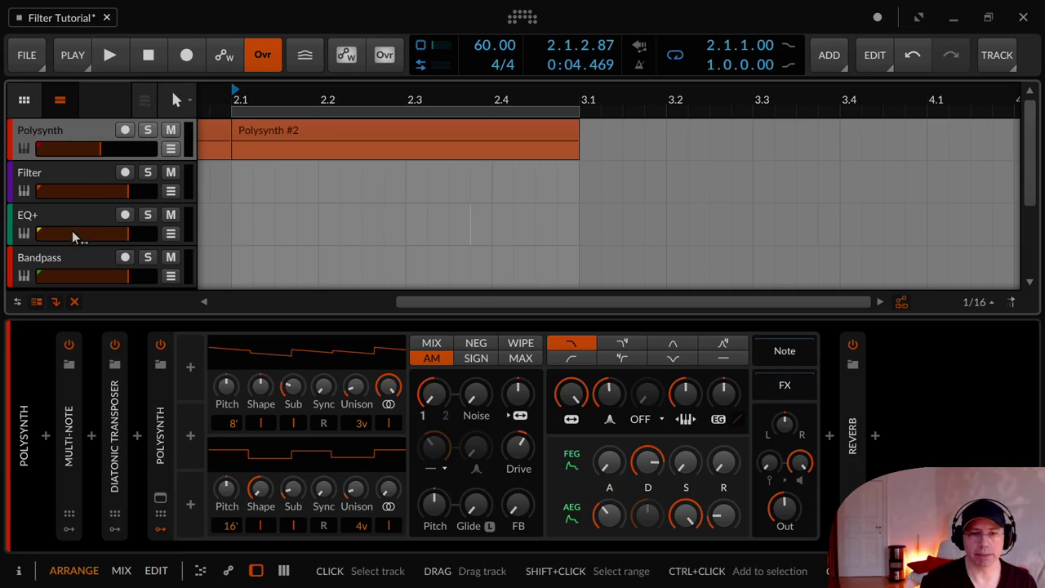
On the Filter track, lower the Filter device's frequency to about 214 Hz and set its mode to Low-pass (2-pole) while auditioning playback
{"action": "left_click", "coordinate": [60, 170]}
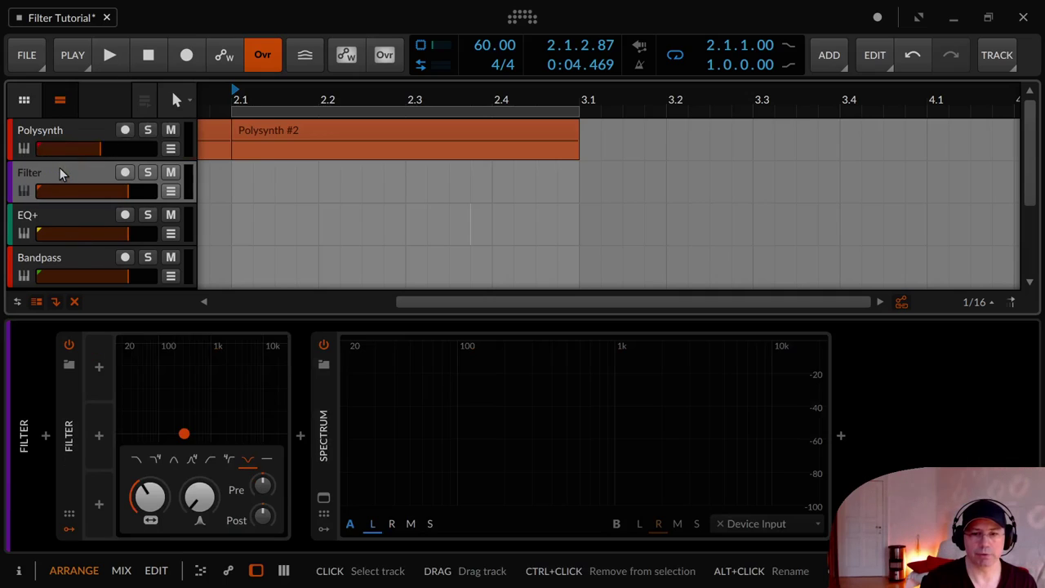
{"action": "left_click", "coordinate": [110, 65]}
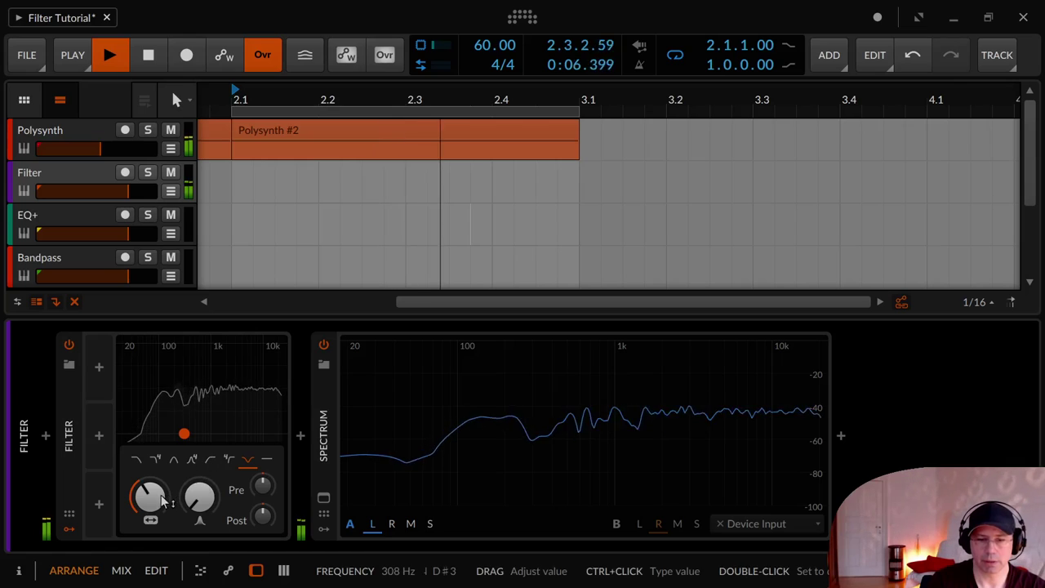
{"action": "mouse_move", "coordinate": [163, 501]}
{"action": "left_mouse_down"}
{"action": "mouse_move", "coordinate": [163, 489]}
{"action": "mouse_move", "coordinate": [164, 503]}
{"action": "left_mouse_up"}
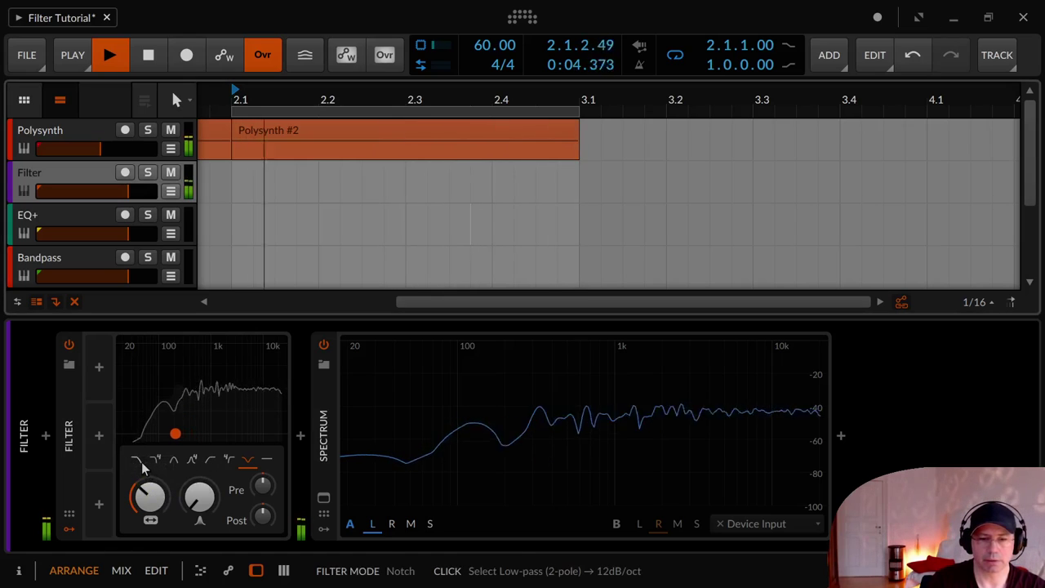
{"action": "left_click", "coordinate": [140, 462]}
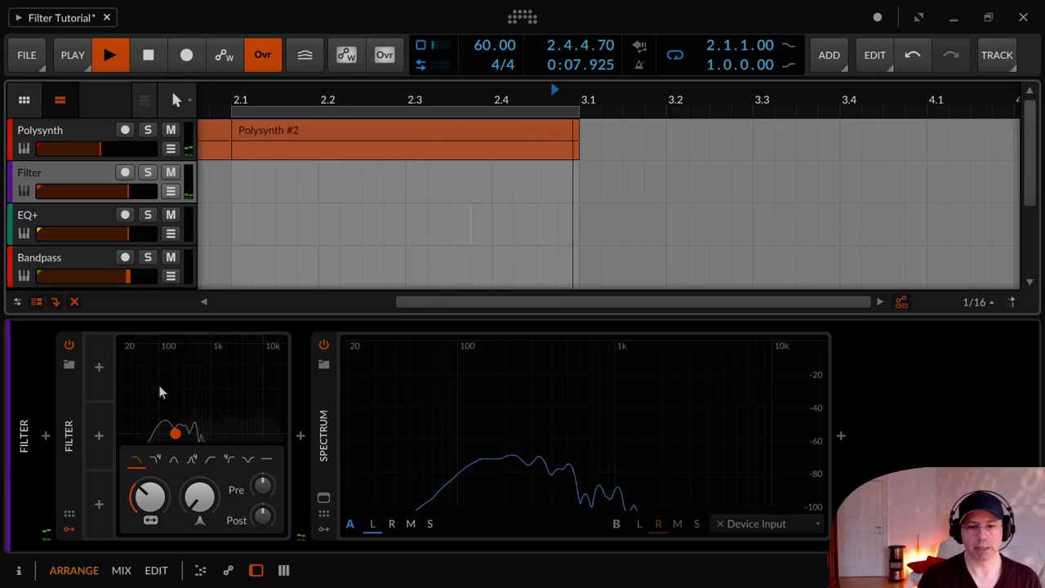
{"action": "key", "text": "space"}
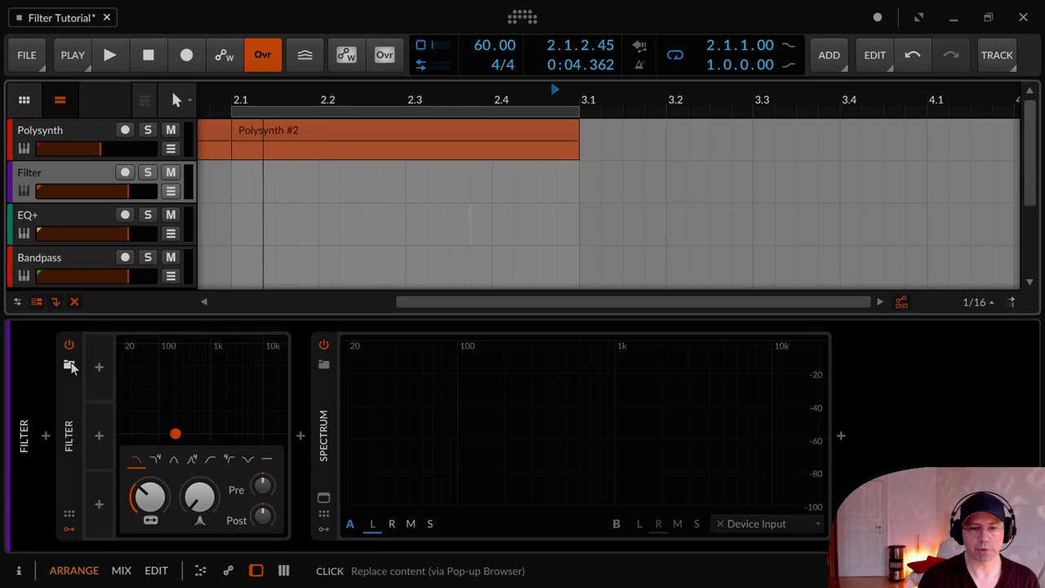
Look at the Filter device's remote controls page and hide it again
{"action": "left_click", "coordinate": [68, 441]}
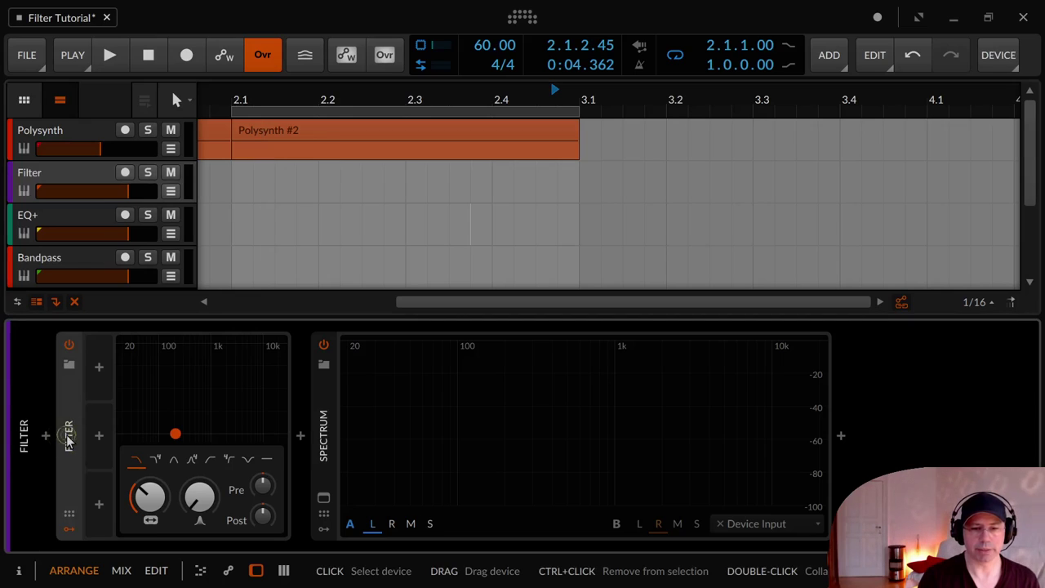
{"action": "left_click", "coordinate": [70, 515]}
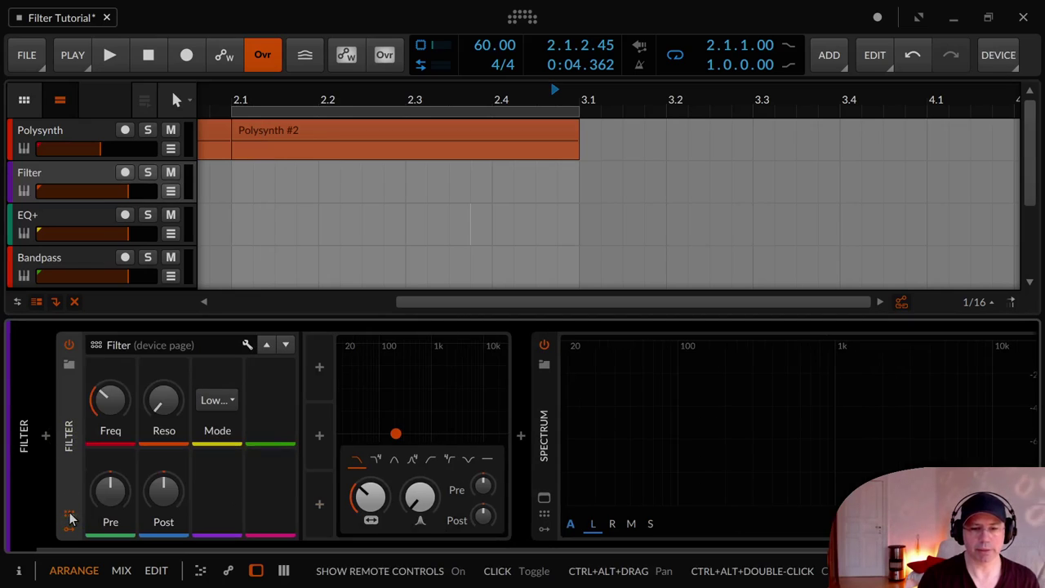
{"action": "left_click", "coordinate": [207, 345]}
{"action": "left_click", "coordinate": [207, 345]}
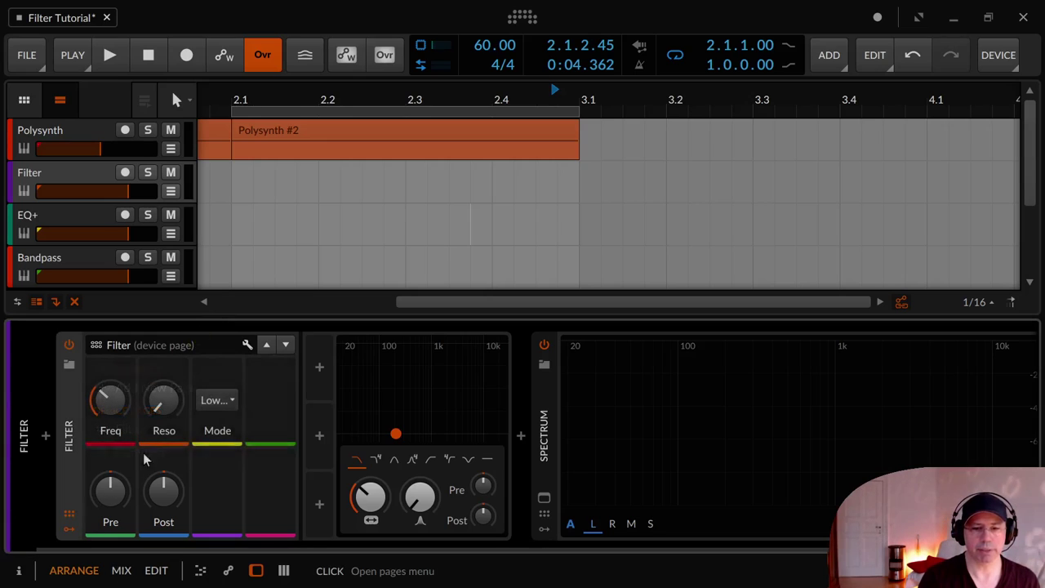
{"action": "left_click", "coordinate": [70, 517]}
Hide the Filter device's modulator slots
{"action": "left_click", "coordinate": [70, 530]}
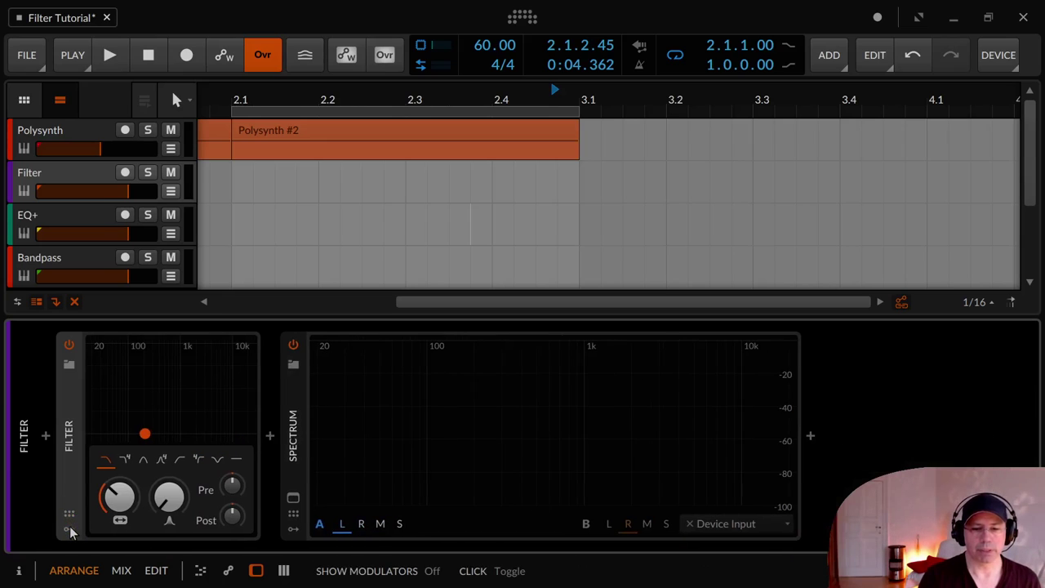
{"action": "left_click", "coordinate": [70, 529]}
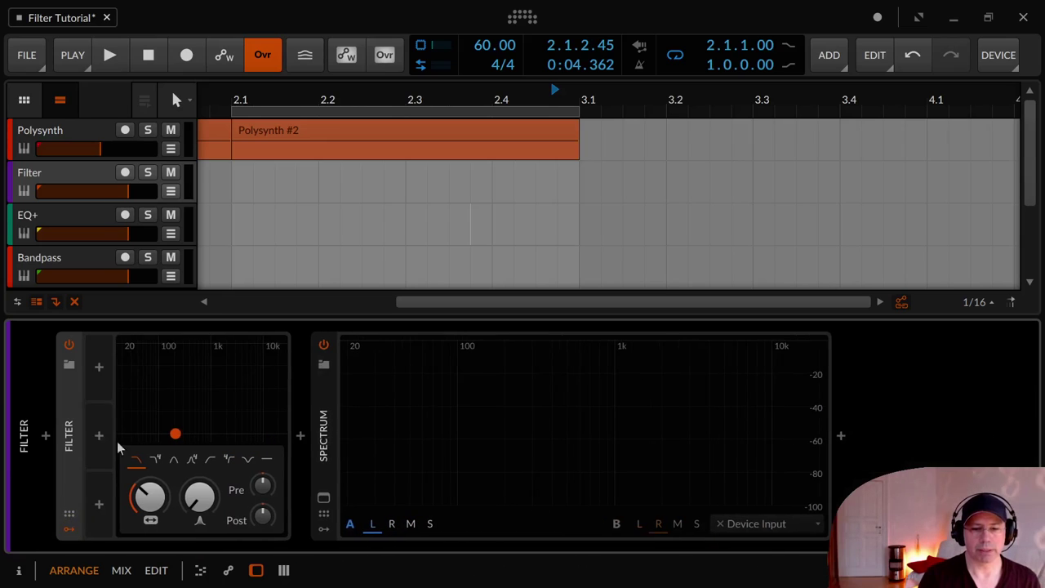
{"action": "left_click", "coordinate": [70, 526]}
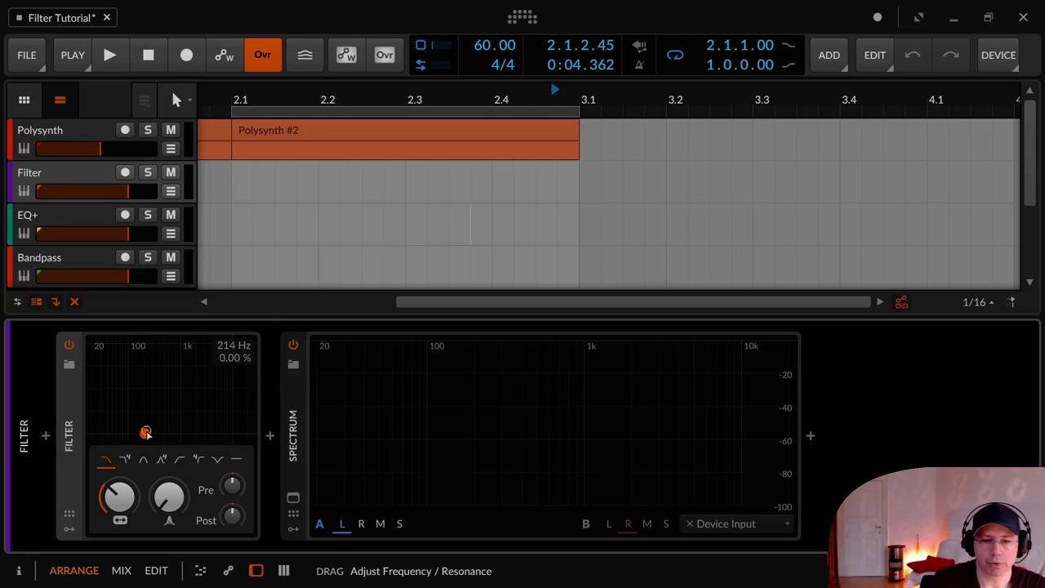
Raise the Filter device's cutoff frequency and resonance with Low-pass (2-pole) as the mode
{"action": "left_click_drag", "start_coordinate": [144, 433], "coordinate": [149, 400]}
{"action": "mouse_move", "coordinate": [119, 497]}
{"action": "left_mouse_down"}
{"action": "mouse_move", "coordinate": [118, 514]}
{"action": "mouse_move", "coordinate": [119, 477]}
{"action": "mouse_move", "coordinate": [118, 505]}
{"action": "mouse_move", "coordinate": [118, 487]}
{"action": "mouse_move", "coordinate": [168, 485]}
{"action": "mouse_move", "coordinate": [118, 492]}
{"action": "left_mouse_up"}
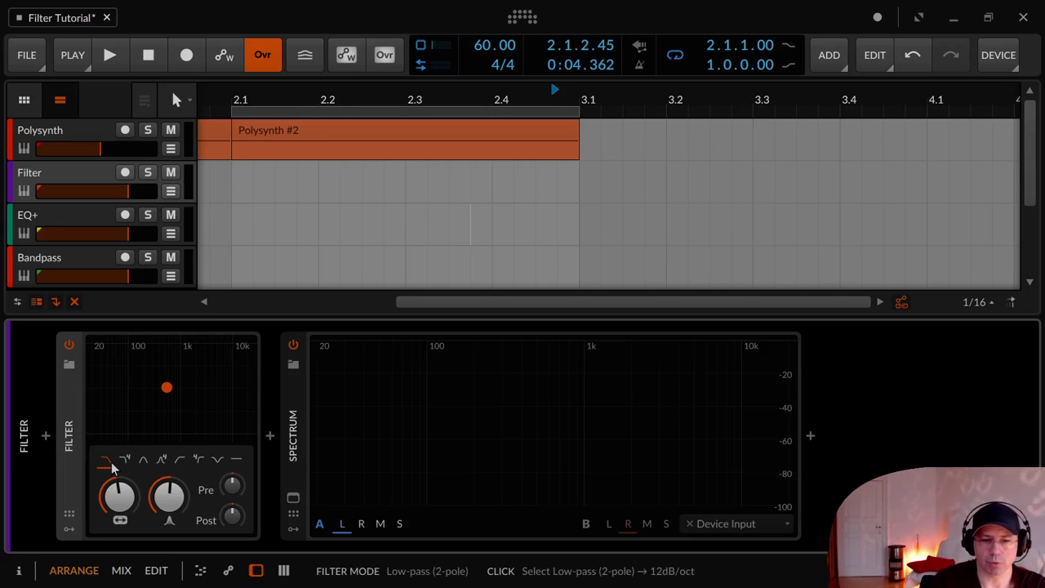
{"action": "left_click", "coordinate": [110, 463]}
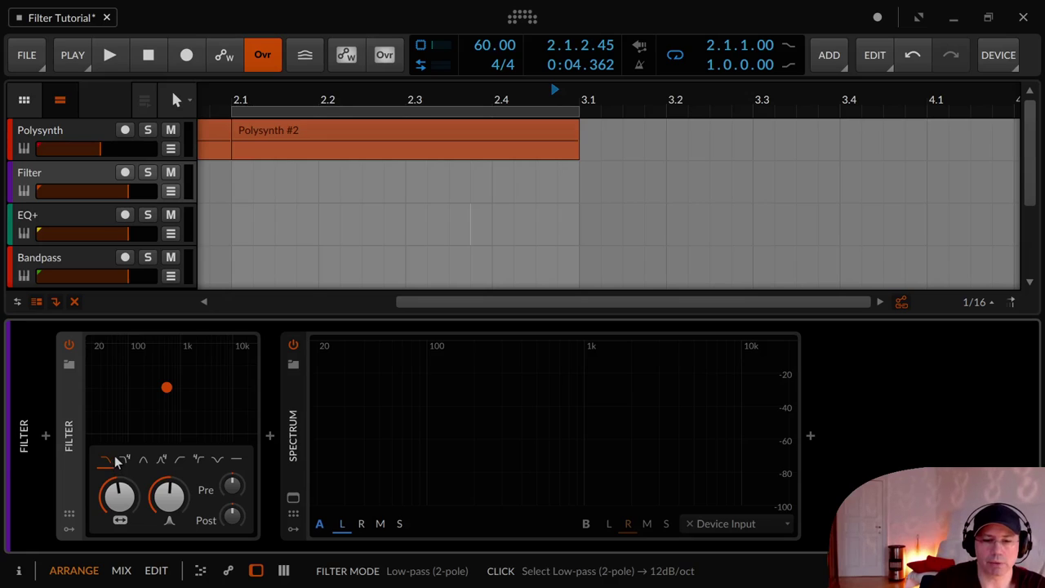
Step the filter mode through Low-pass (4-pole), Band-pass (2-pole), Band-pass (4-pole), high-pass, Notch and off
{"action": "left_click", "coordinate": [126, 462]}
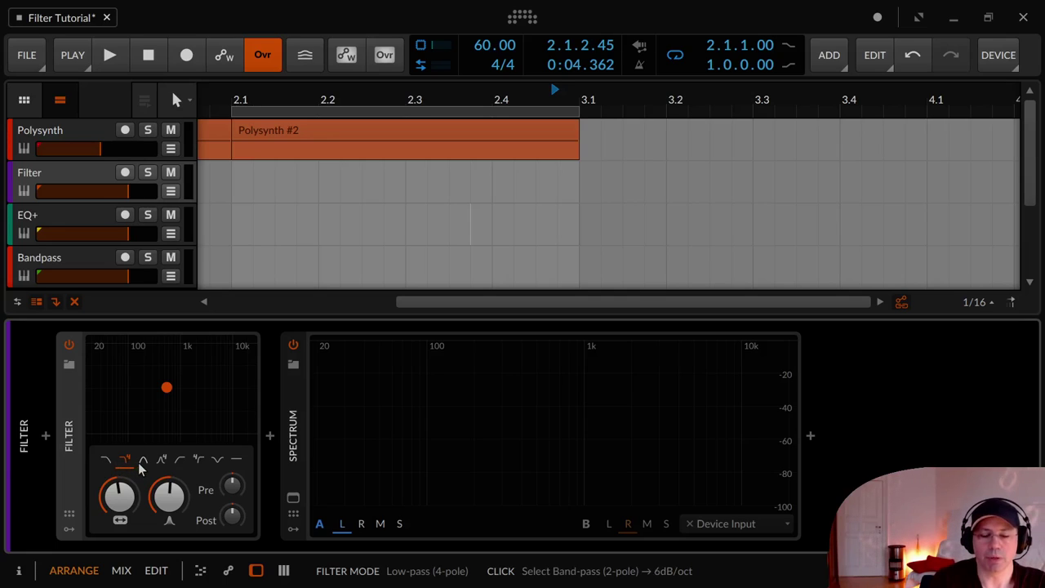
{"action": "left_click", "coordinate": [143, 461]}
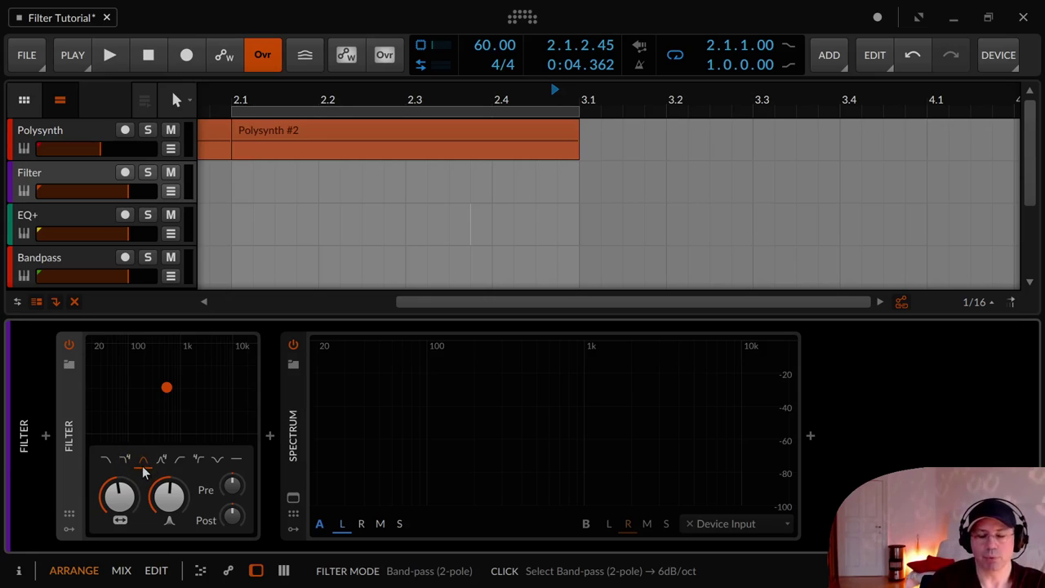
{"action": "left_click", "coordinate": [160, 463]}
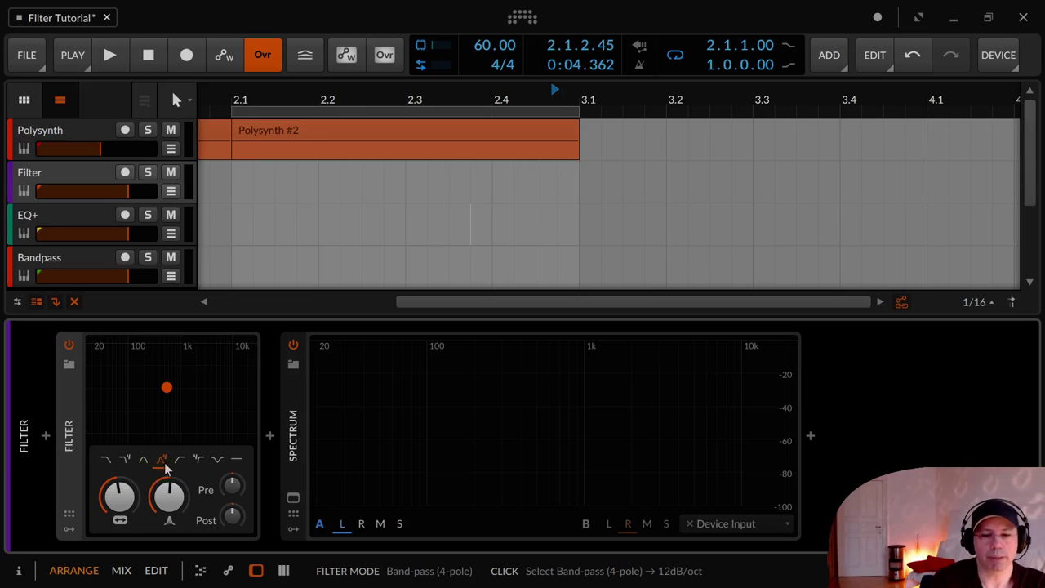
{"action": "left_click", "coordinate": [180, 461]}
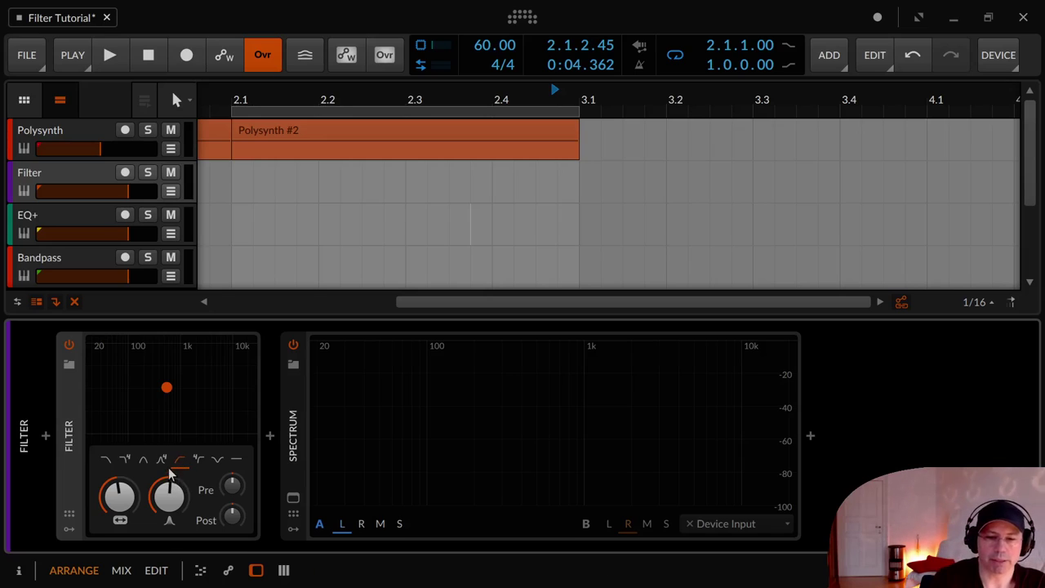
{"action": "left_click", "coordinate": [217, 462]}
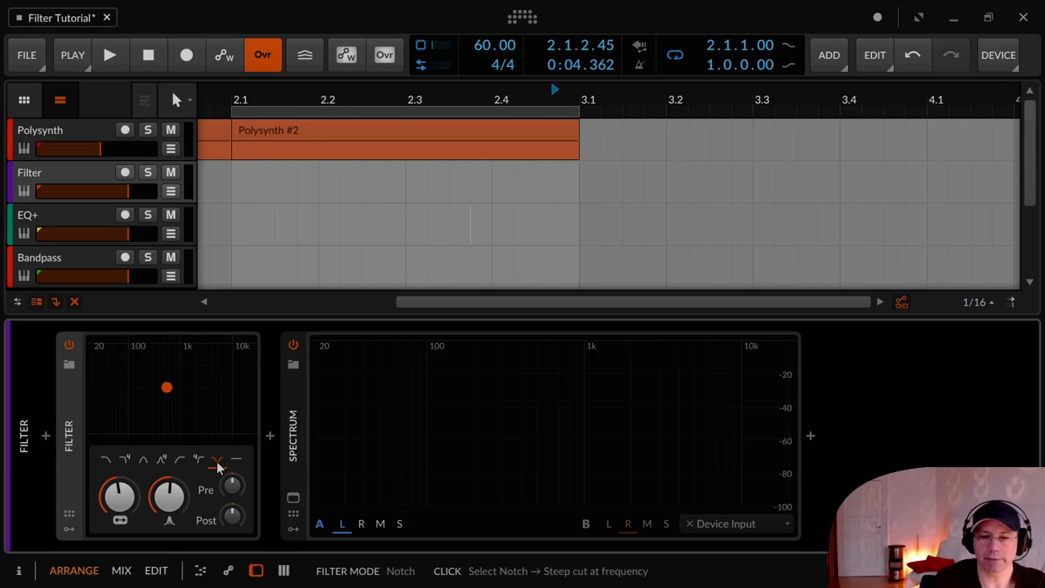
{"action": "left_click", "coordinate": [236, 462]}
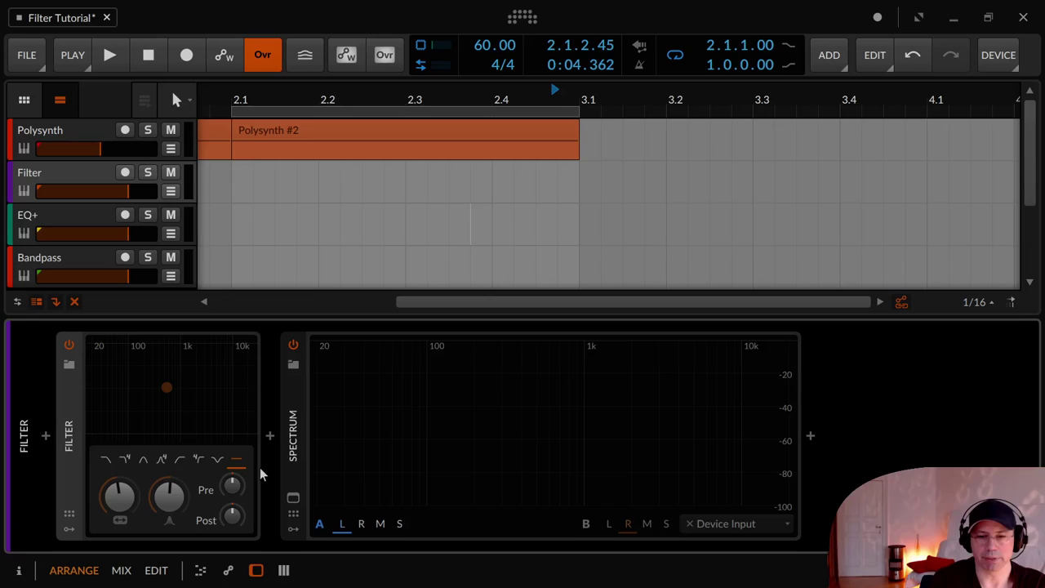
Toggle the Filter device off and back on, and set its mode to Low-pass (2-pole)
{"action": "left_click", "coordinate": [69, 346]}
{"action": "left_click", "coordinate": [70, 346]}
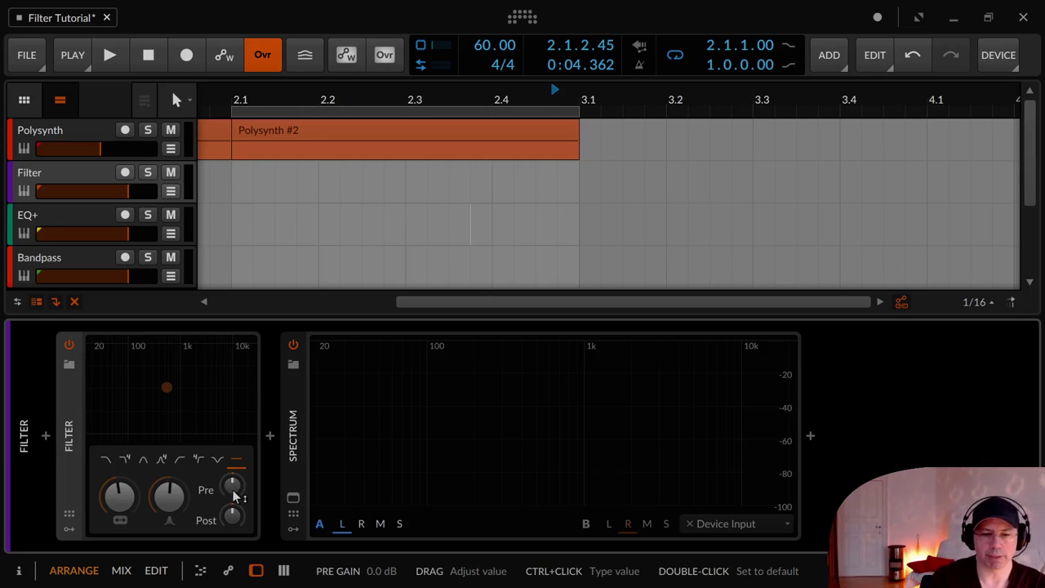
{"action": "left_click", "coordinate": [106, 460]}
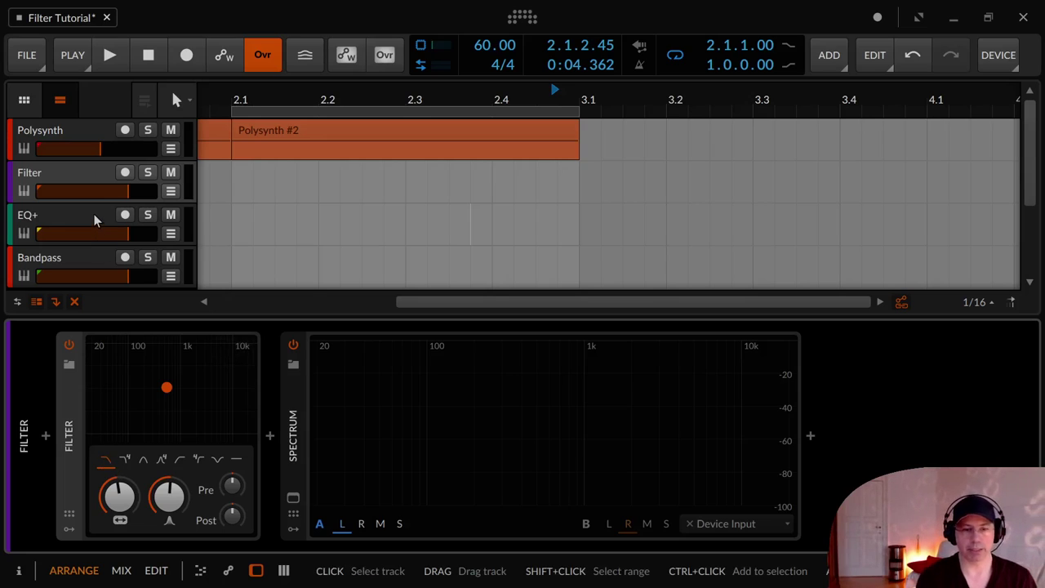
Route the Polysynth track's output to the EQ+ track
{"action": "left_click", "coordinate": [19, 570]}
{"action": "left_click", "coordinate": [208, 131]}
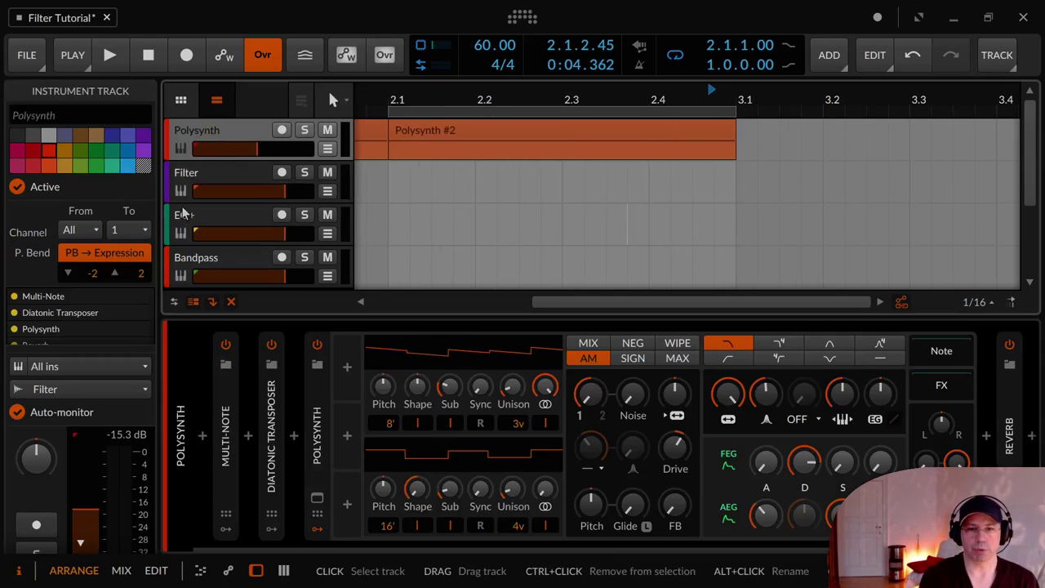
{"action": "left_click", "coordinate": [106, 389]}
{"action": "left_click", "coordinate": [103, 254]}
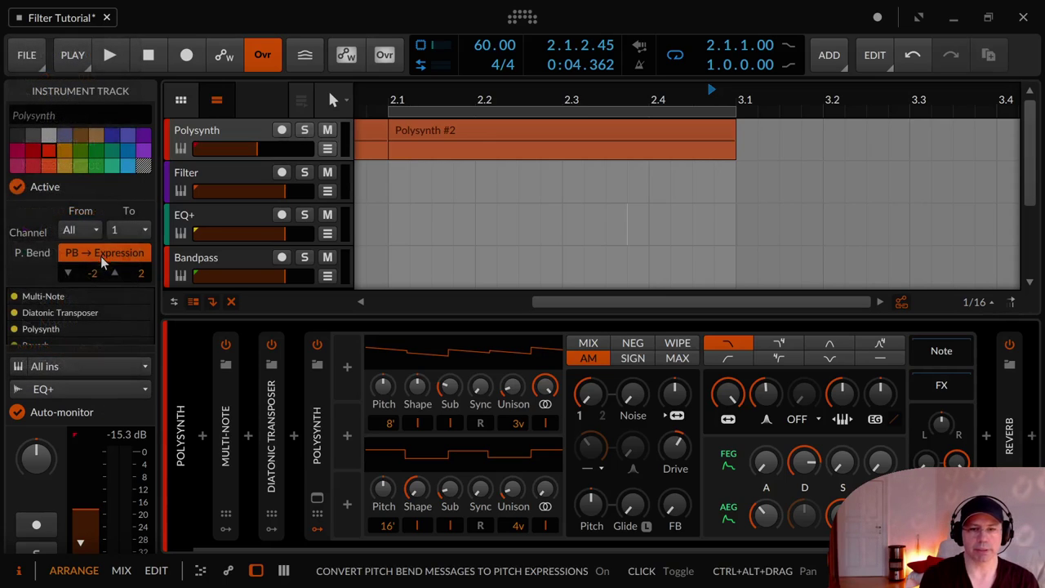
{"action": "left_click", "coordinate": [18, 570]}
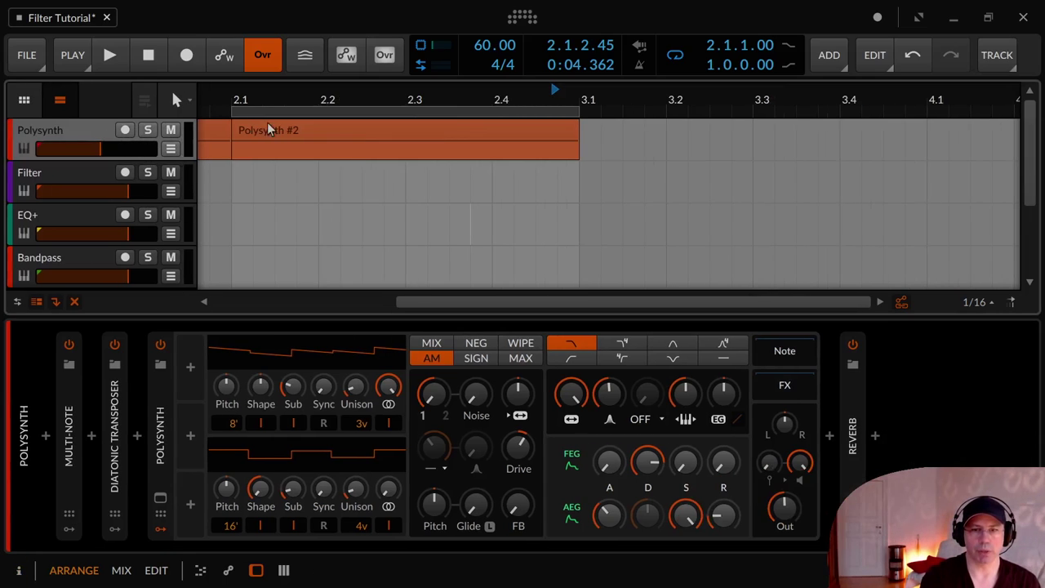
Review the filter types offered for band 1 of the EQ+ track's equalizer, keeping the 12dB/oct Low-cut
{"action": "left_click", "coordinate": [87, 219]}
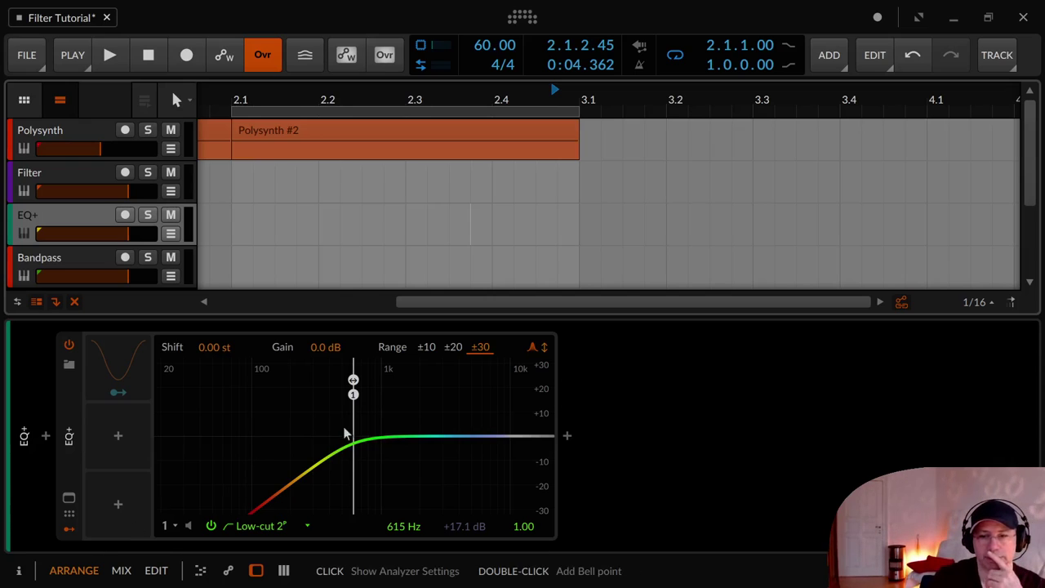
{"action": "left_click", "coordinate": [262, 528]}
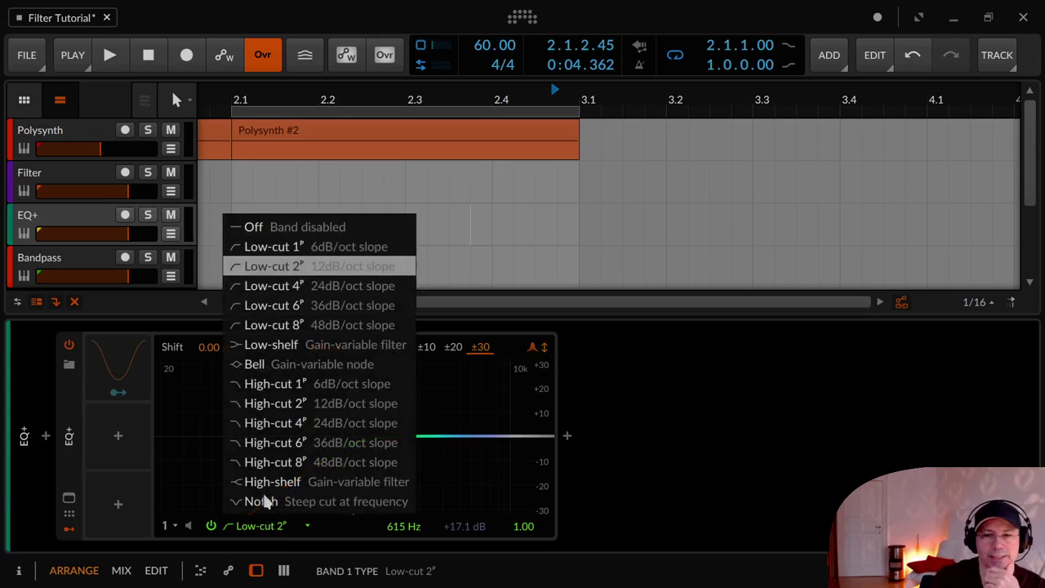
{"action": "left_click", "coordinate": [309, 267]}
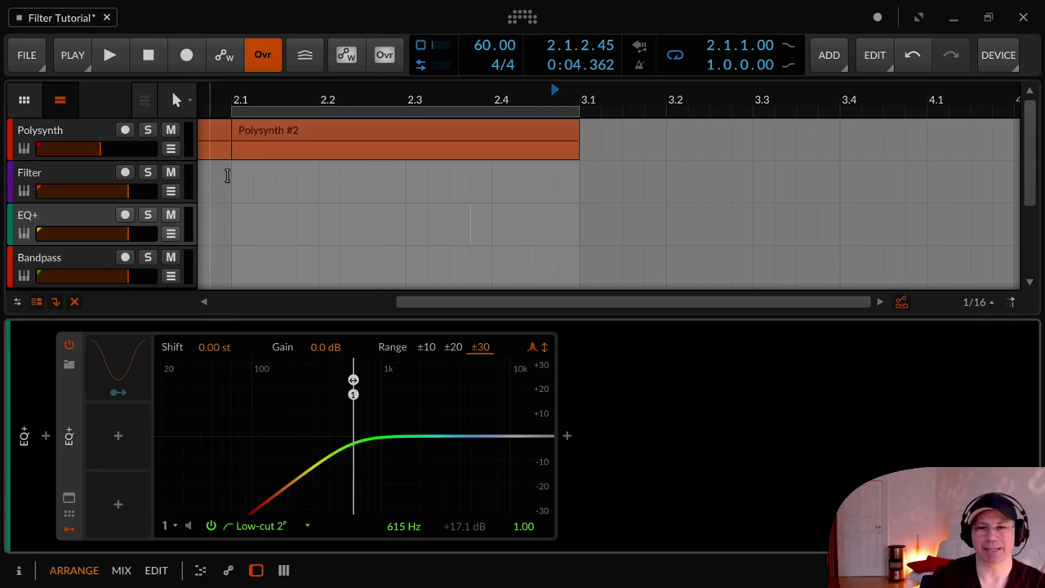
Sweep the frequency of EQ+ band 1 during playback, ending at about 952 Hz
{"action": "left_click", "coordinate": [117, 57]}
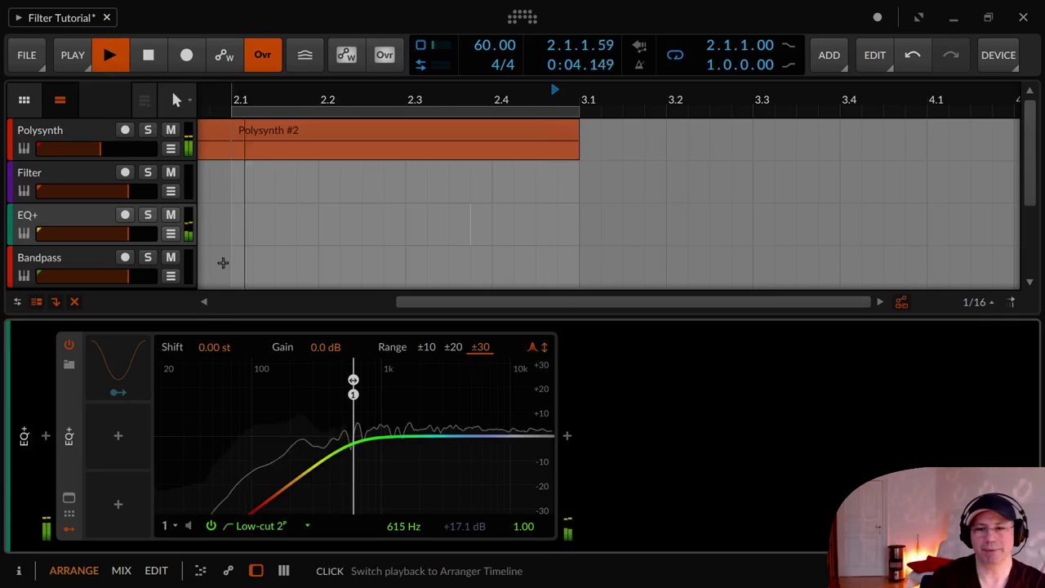
{"action": "left_click_drag", "start_coordinate": [393, 529], "coordinate": [400, 559]}
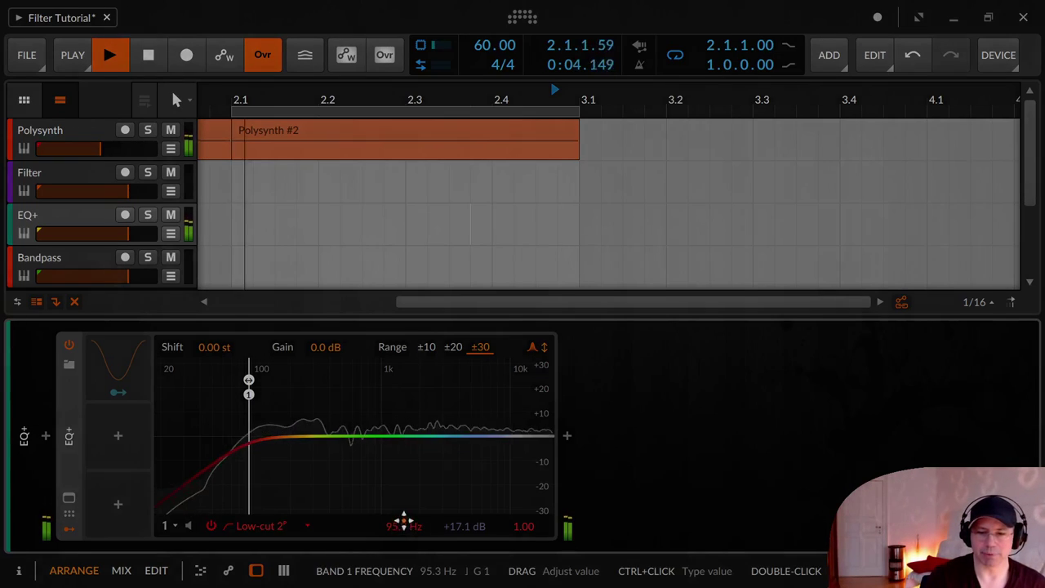
{"action": "left_click_drag", "start_coordinate": [405, 528], "coordinate": [364, 537]}
{"action": "key", "text": "space"}
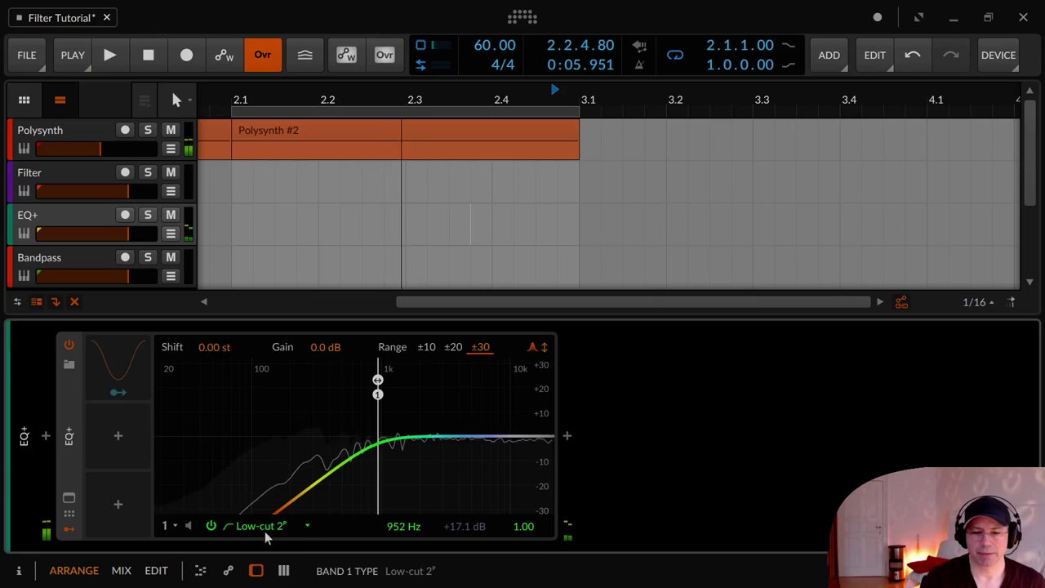
Review the slope options for EQ+ band 1 and set it to Low-cut with a 24dB/oct slope
{"action": "left_click", "coordinate": [278, 528]}
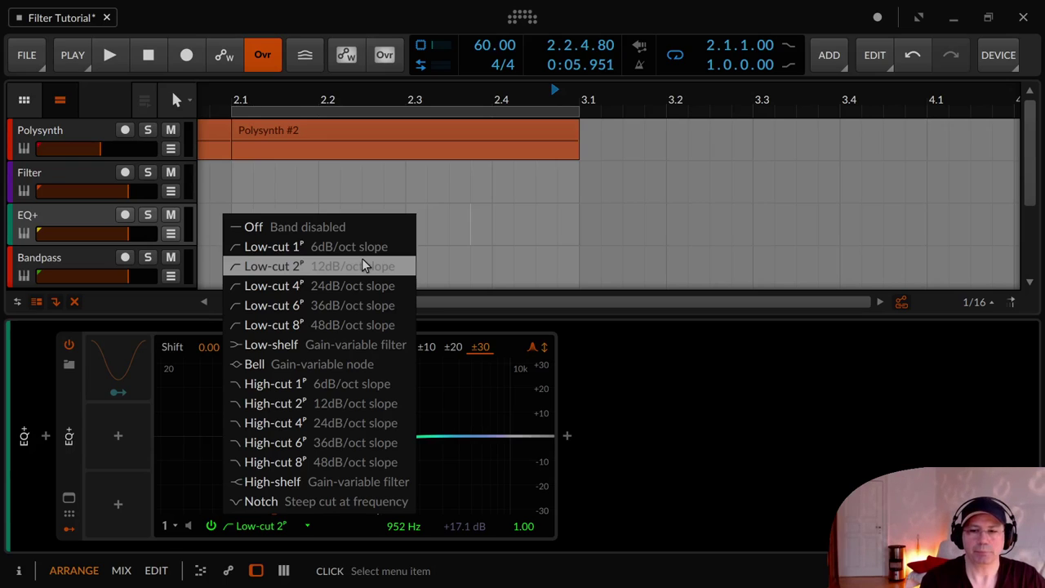
{"action": "left_click", "coordinate": [460, 434]}
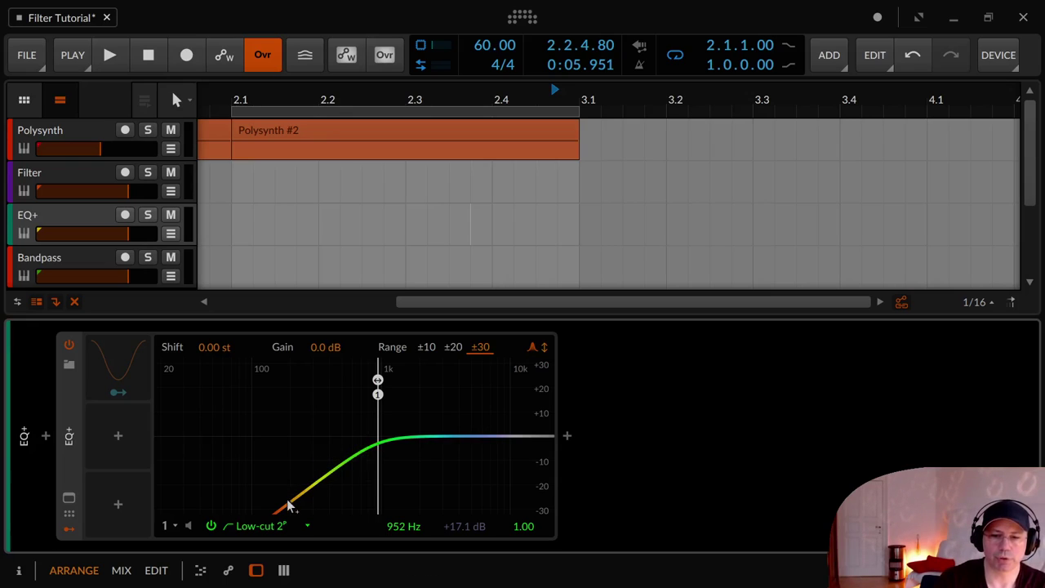
{"action": "left_click", "coordinate": [258, 531]}
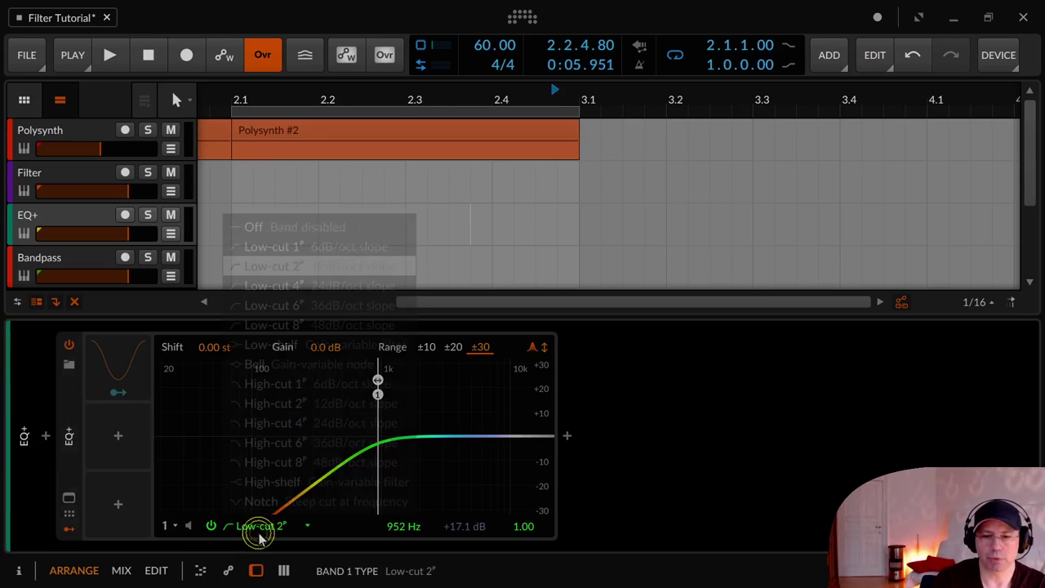
{"action": "left_click", "coordinate": [387, 288]}
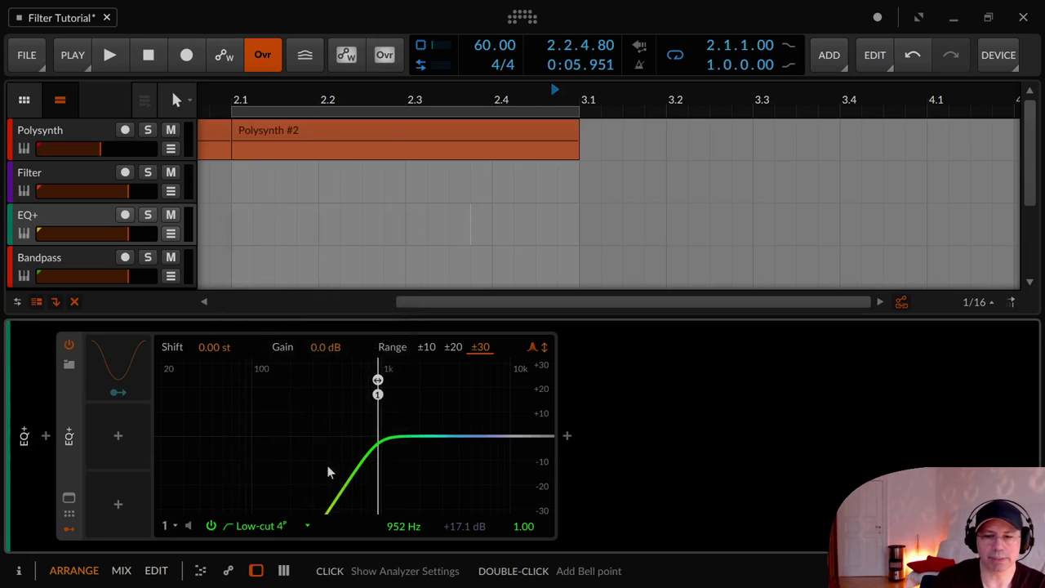
Activate the LFO modulator on the EQ+ device and start playback
{"action": "right_click", "coordinate": [125, 361]}
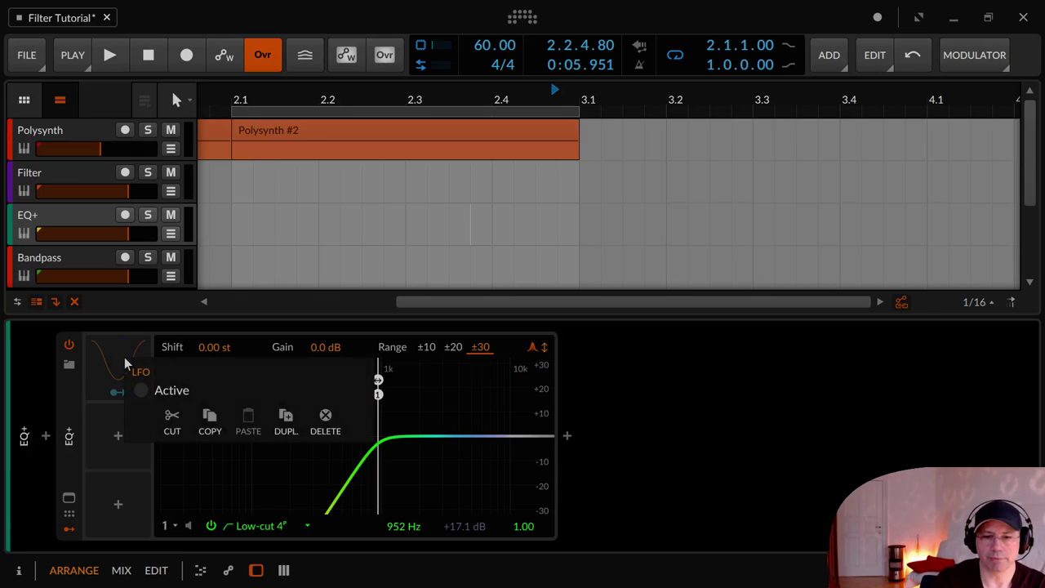
{"action": "left_click", "coordinate": [139, 390]}
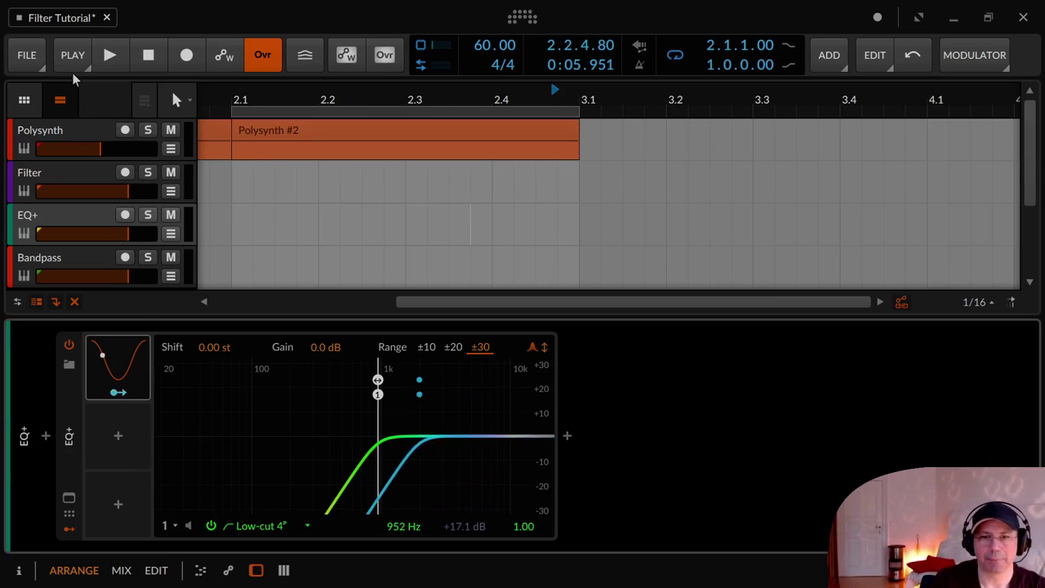
{"action": "left_click", "coordinate": [110, 54]}
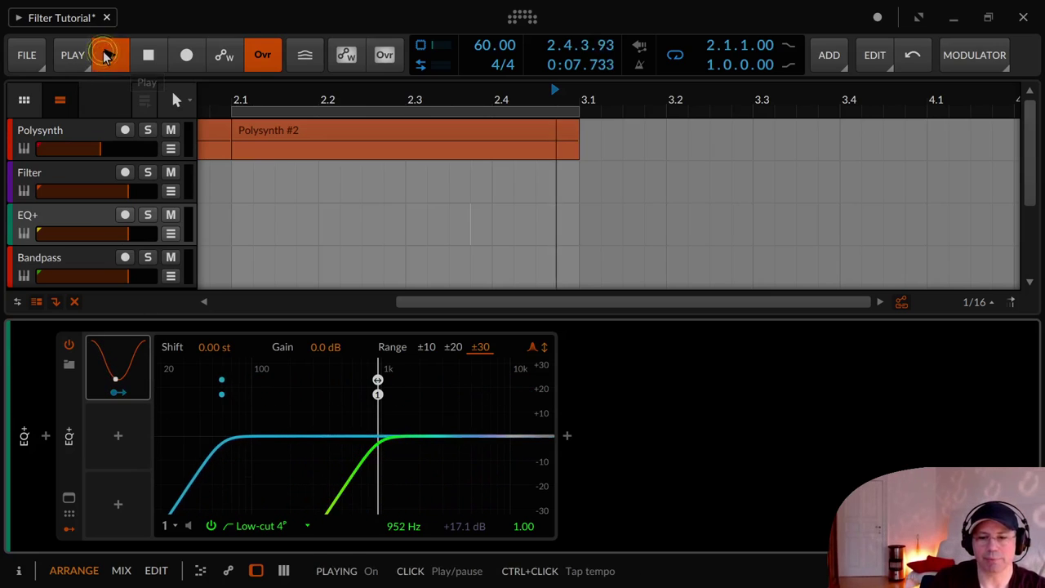
Audition EQ+ band 1 as Low-cut with a 6dB/oct slope and with a 48dB/oct slope during playback
{"action": "left_click", "coordinate": [264, 528]}
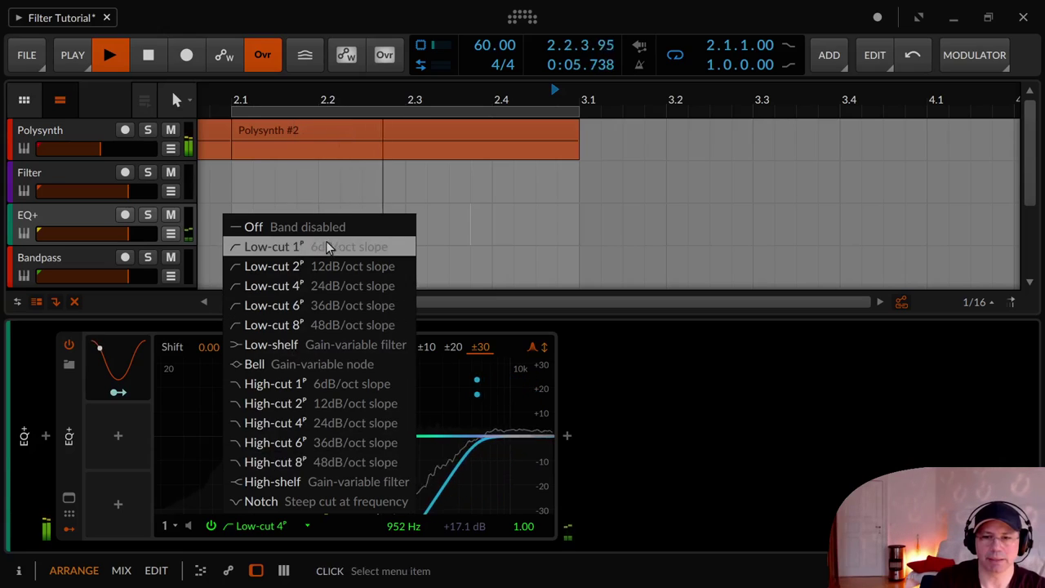
{"action": "left_click", "coordinate": [389, 247]}
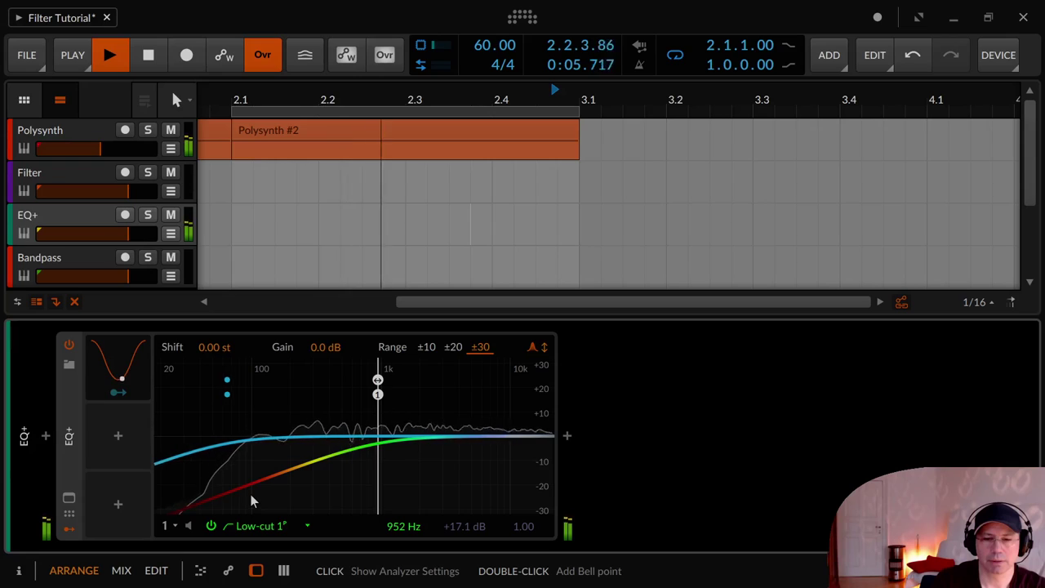
{"action": "left_click", "coordinate": [273, 533]}
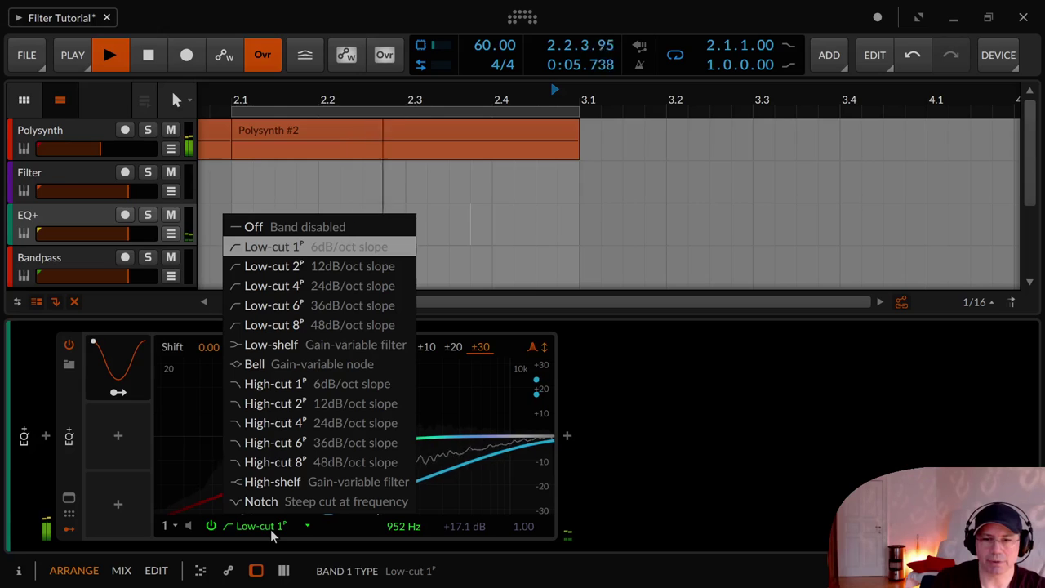
{"action": "left_click", "coordinate": [380, 325]}
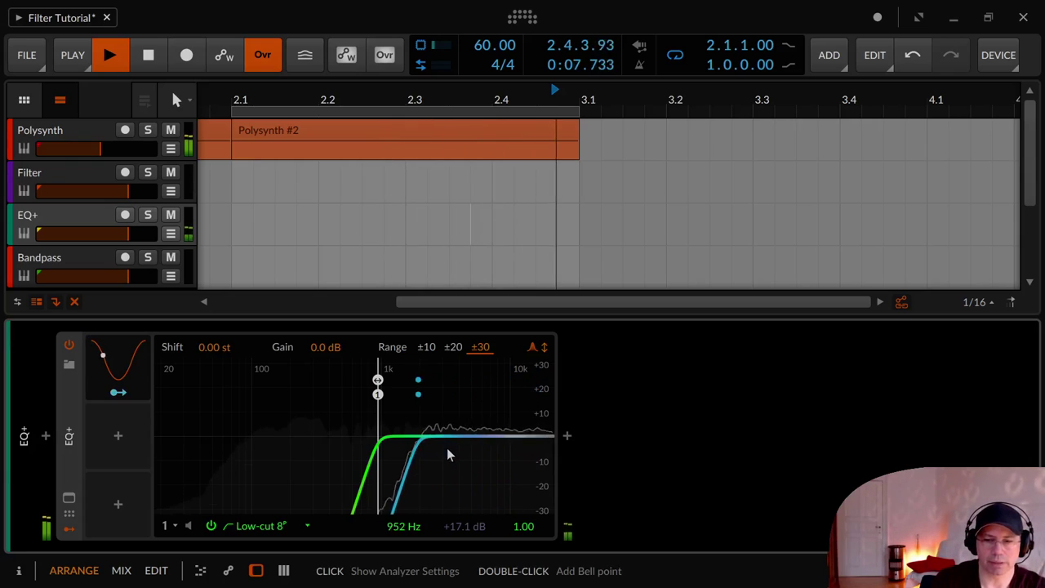
{"action": "left_click", "coordinate": [265, 525]}
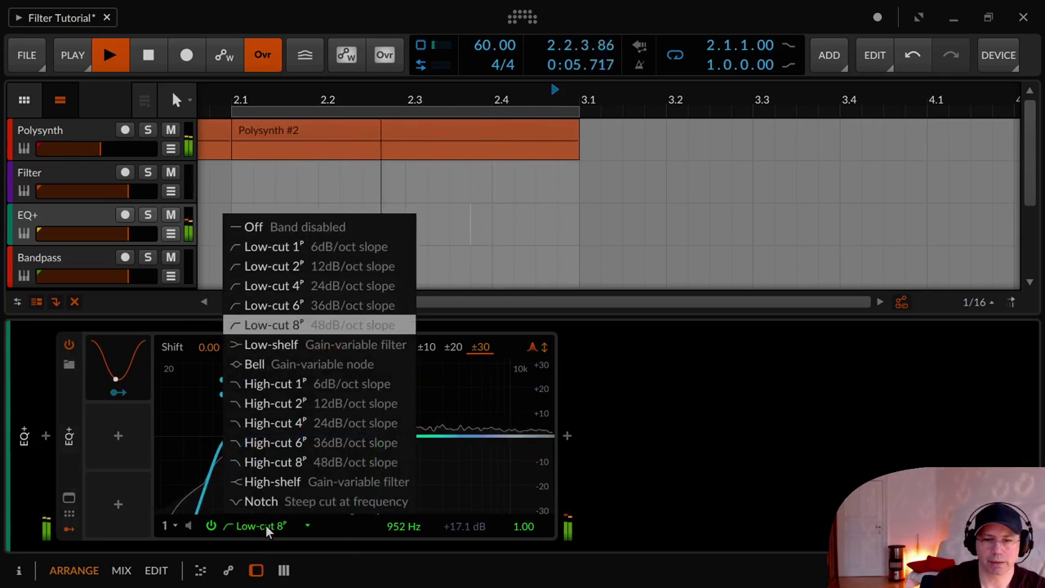
{"action": "left_click", "coordinate": [266, 525]}
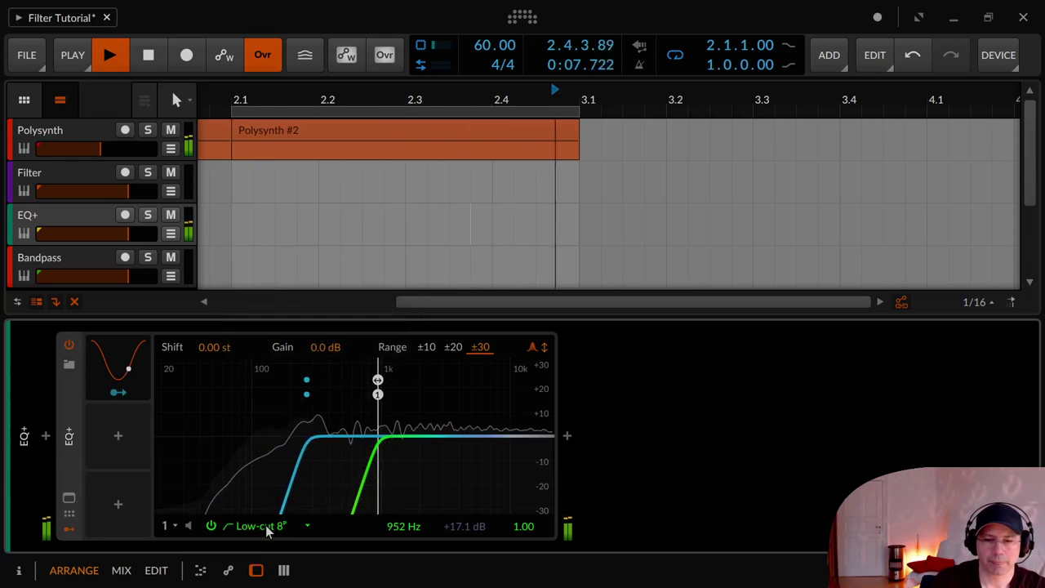
Audition EQ+ band 1 as High-cut at 6dB/oct, set it to High-cut at 48dB/oct, and stop playback
{"action": "left_click", "coordinate": [265, 525]}
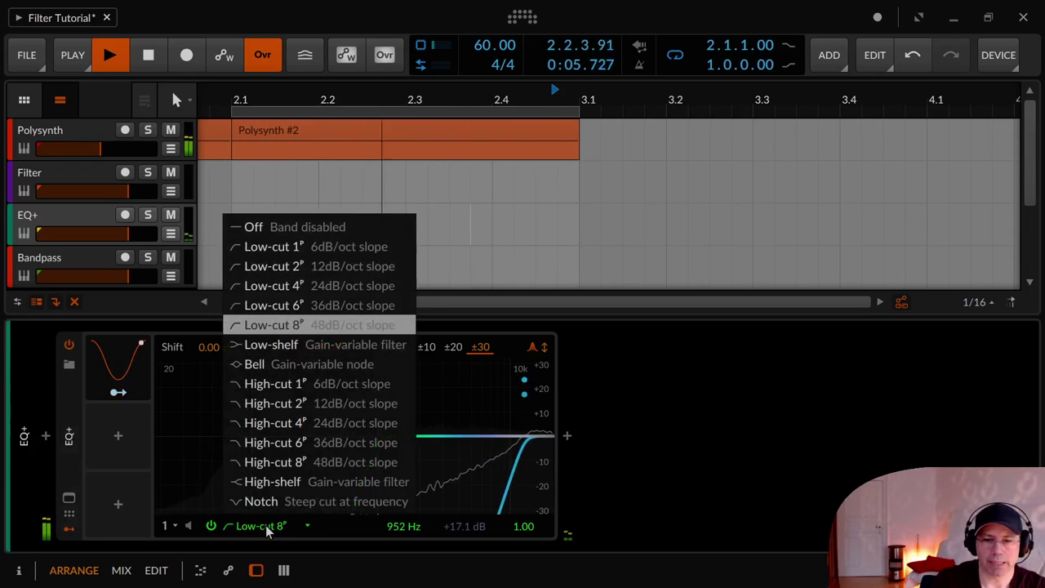
{"action": "left_click", "coordinate": [332, 384]}
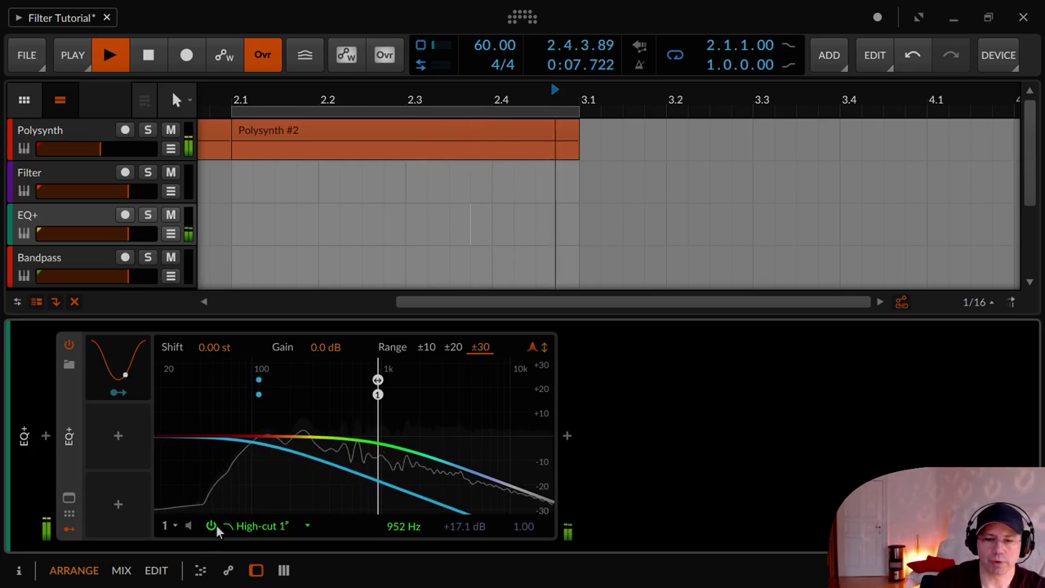
{"action": "left_click", "coordinate": [265, 529]}
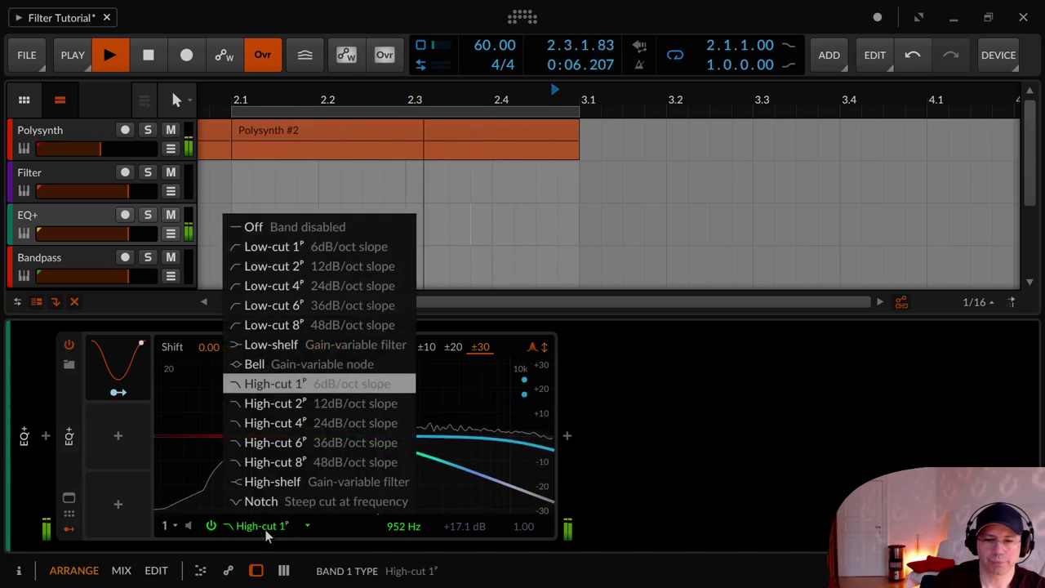
{"action": "left_click", "coordinate": [341, 464]}
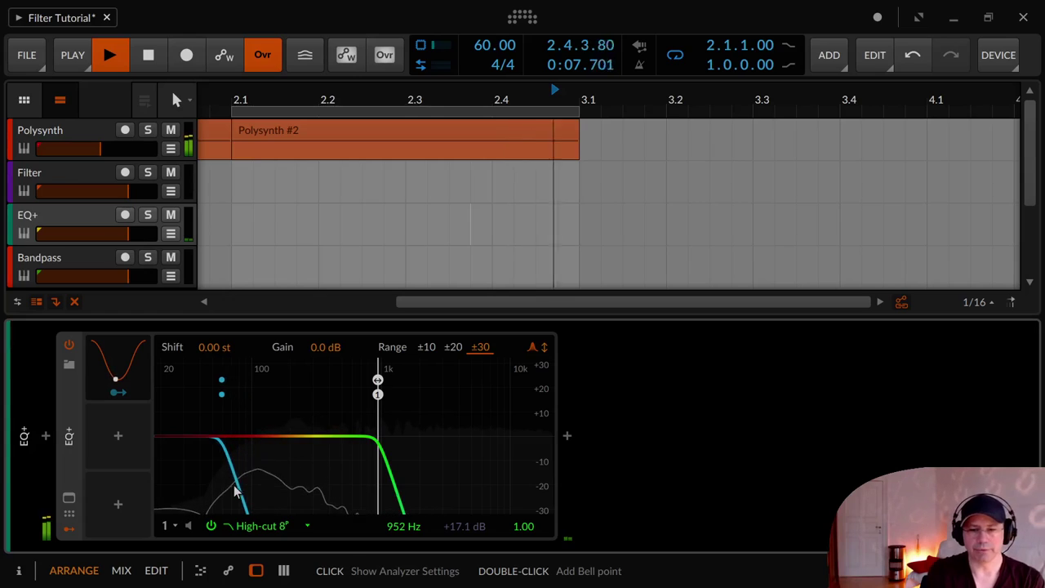
{"action": "key", "text": "space"}
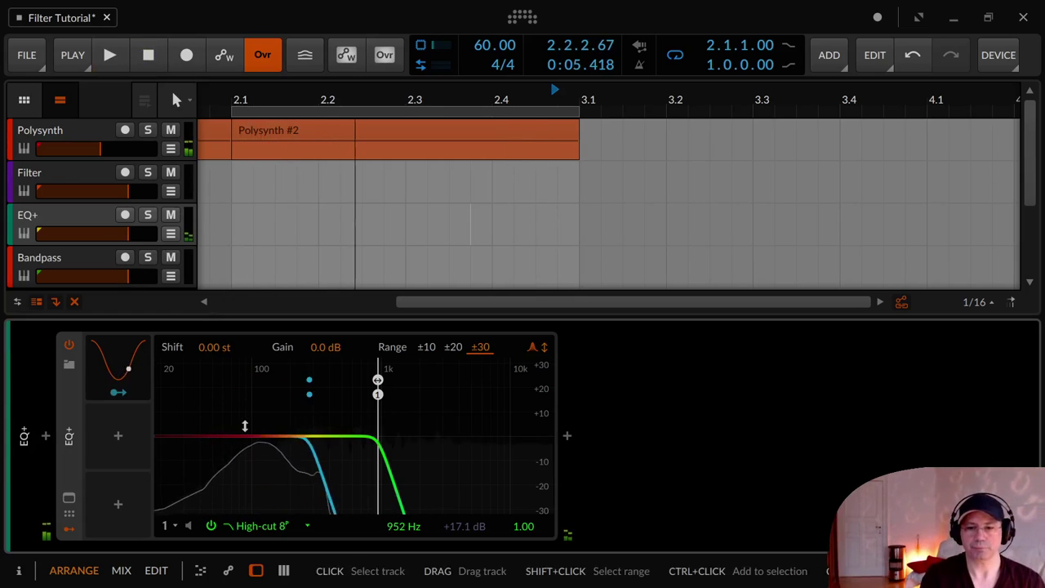
{"action": "left_click", "coordinate": [291, 529]}
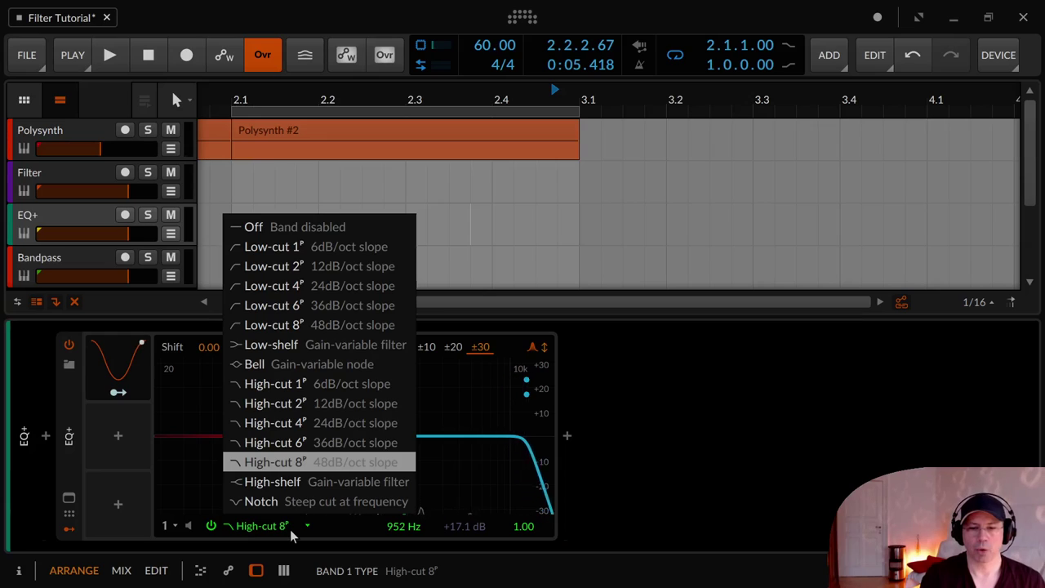
{"action": "left_click", "coordinate": [290, 529]}
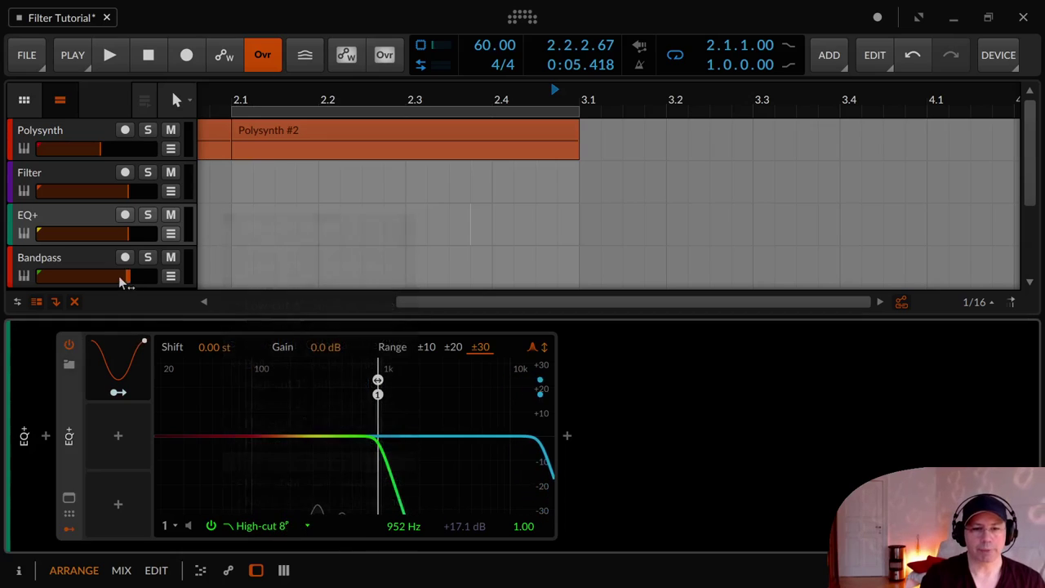
Compare the Bandpass track's two-band equalizer with the device on the Filter track
{"action": "left_click", "coordinate": [69, 257]}
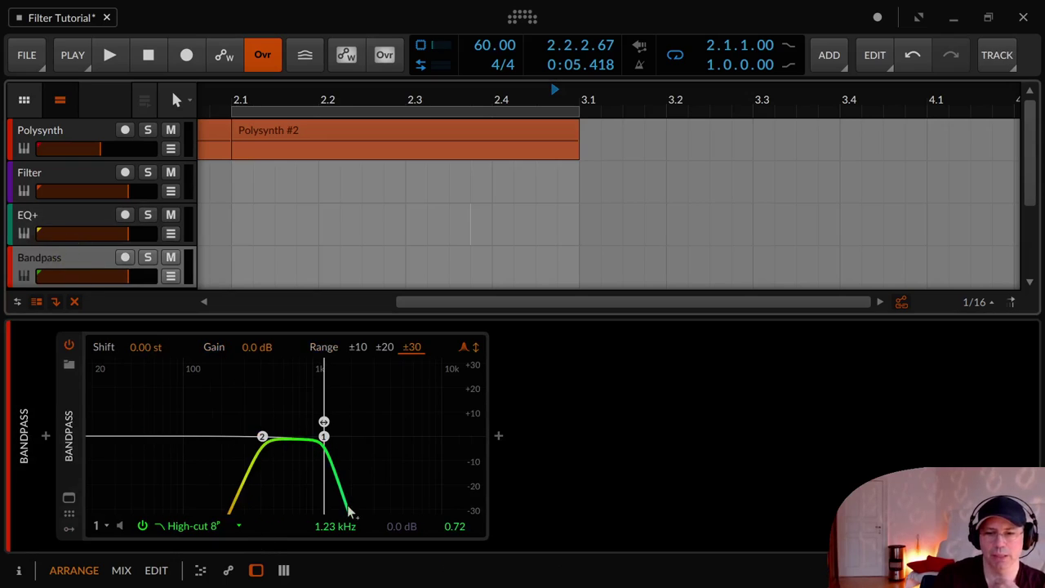
{"action": "left_click", "coordinate": [81, 174]}
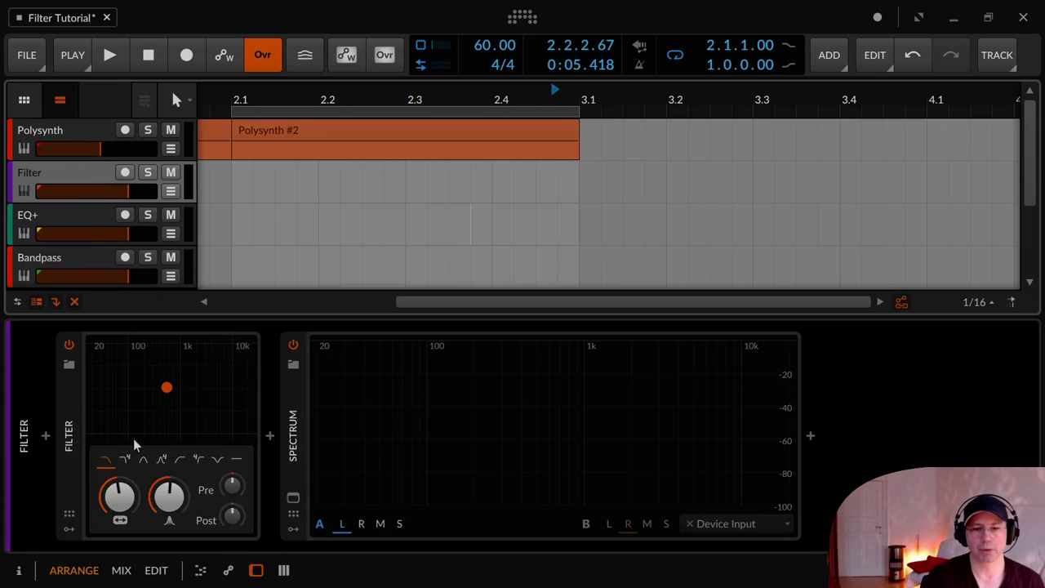
{"action": "left_click", "coordinate": [77, 255]}
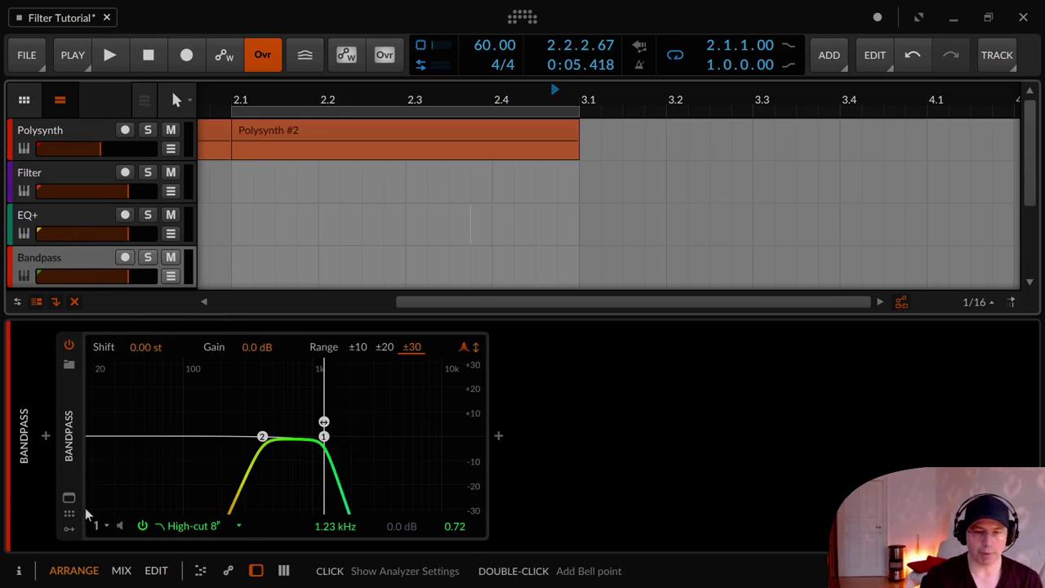
Route the Polysynth track's output to the Bandpass track
{"action": "left_click", "coordinate": [24, 575]}
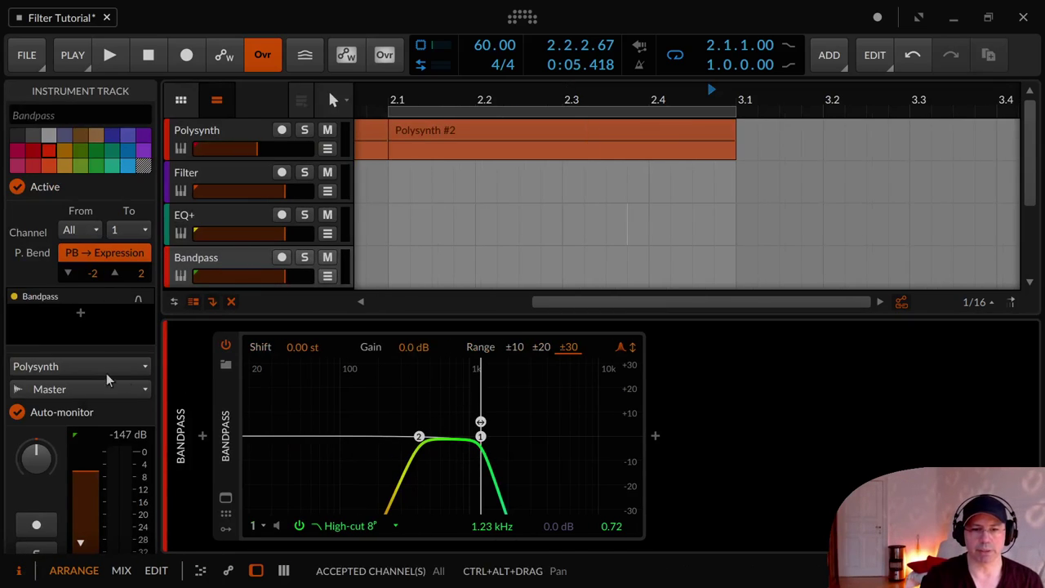
{"action": "left_click", "coordinate": [235, 129]}
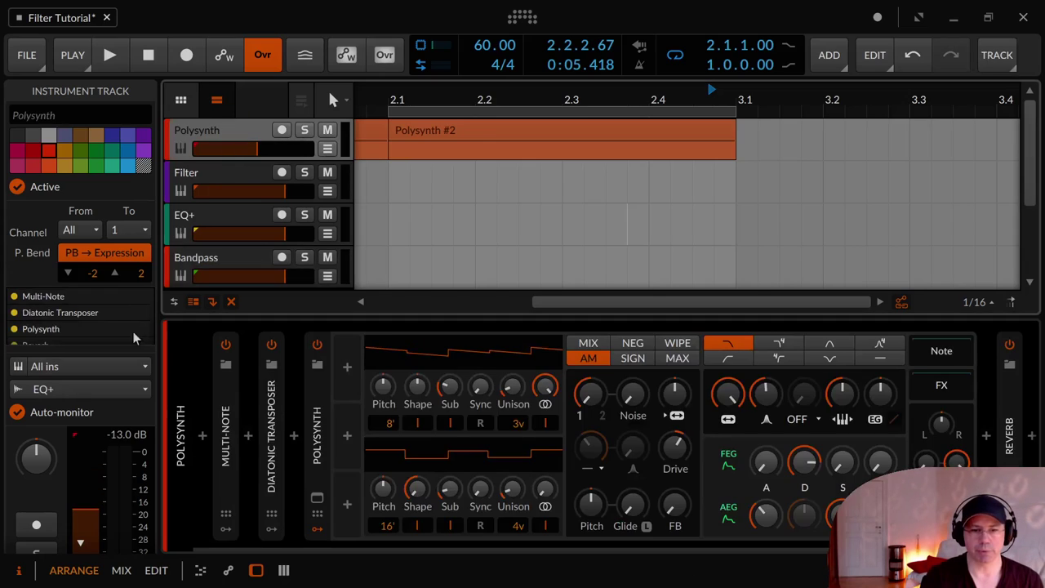
{"action": "left_click", "coordinate": [97, 390]}
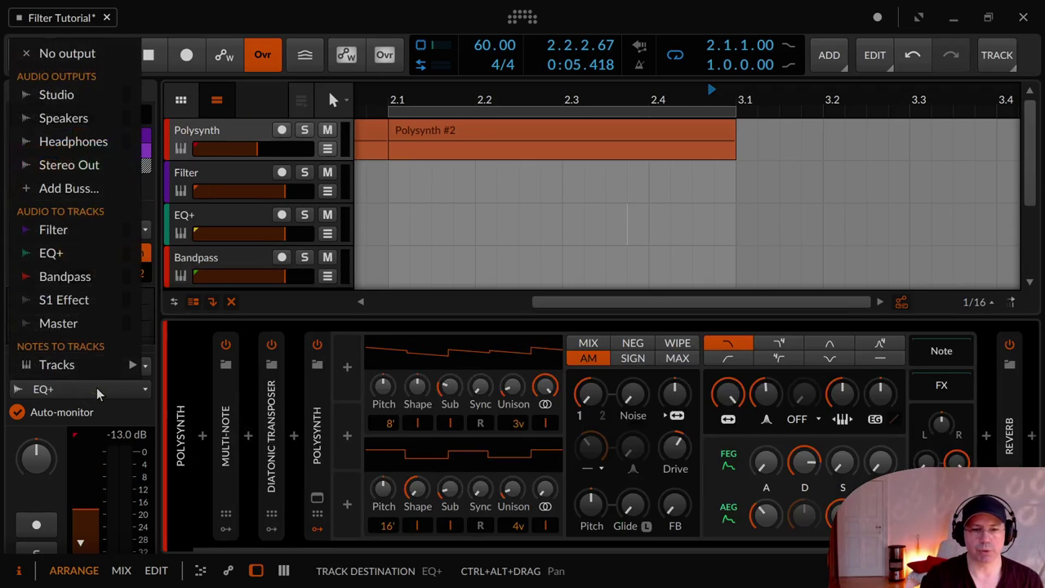
{"action": "left_click", "coordinate": [78, 277]}
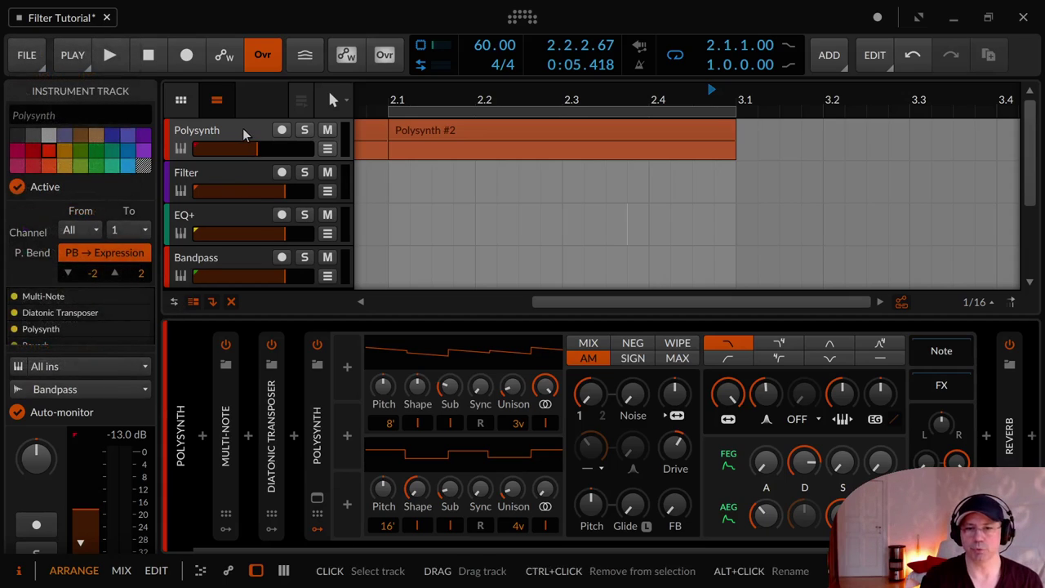
{"action": "left_click", "coordinate": [18, 570]}
Sweep the global Shift of the Bandpass track's equalizer during playback, ending at -11.09 st, and stop playback
{"action": "left_click", "coordinate": [62, 258]}
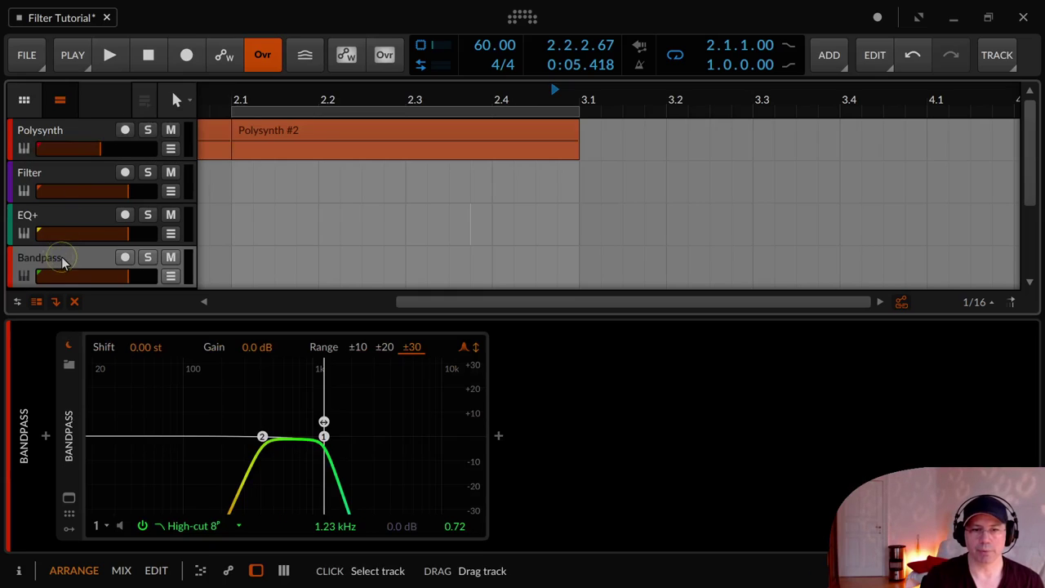
{"action": "left_click", "coordinate": [109, 55]}
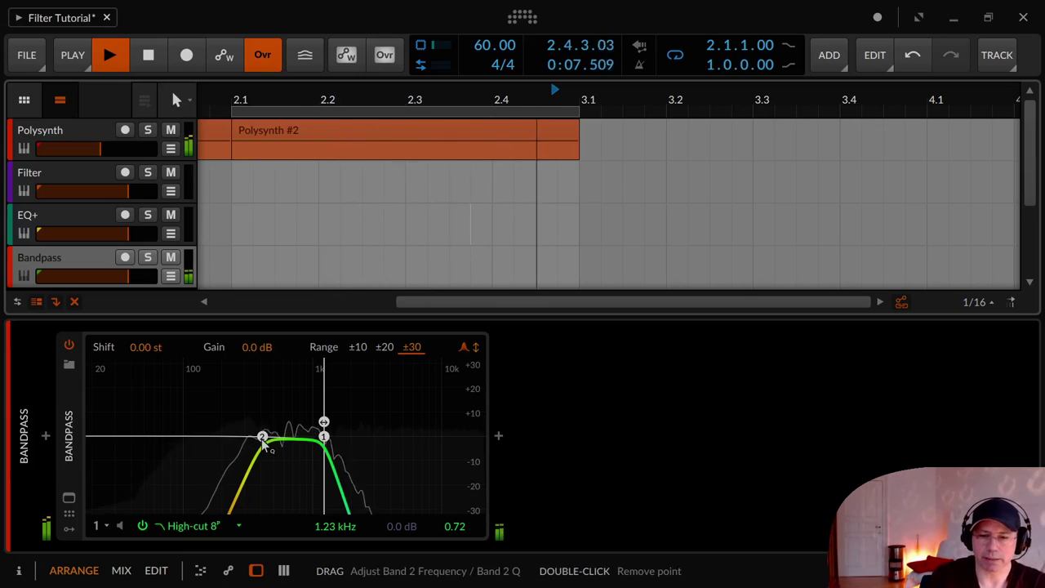
{"action": "left_click", "coordinate": [145, 350]}
{"action": "left_click_drag", "start_coordinate": [148, 353], "coordinate": [148, 467]}
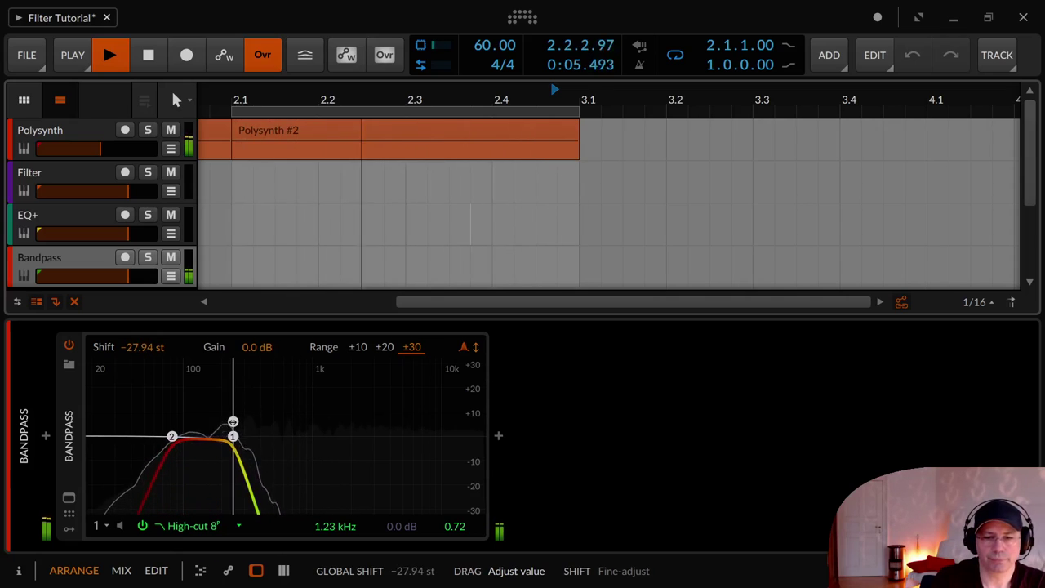
{"action": "left_click_drag", "start_coordinate": [148, 445], "coordinate": [148, 483]}
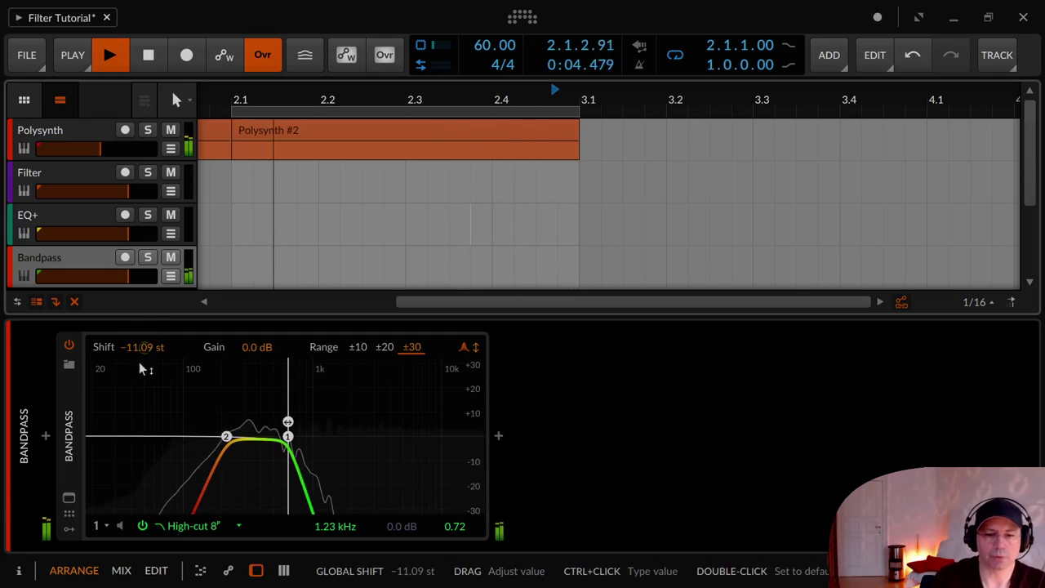
{"action": "left_click", "coordinate": [111, 54]}
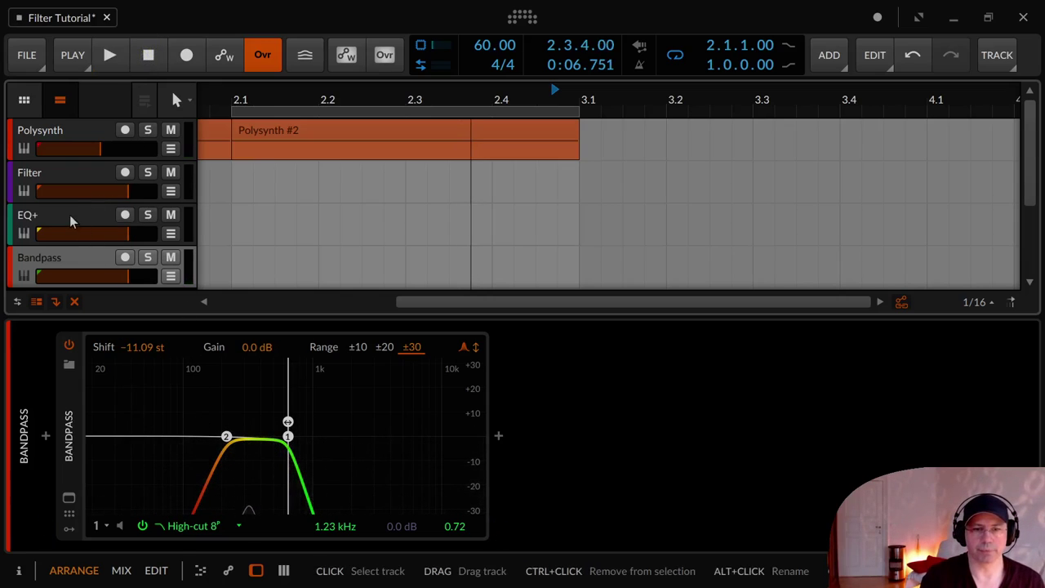
Show the modulator slots of the Filter device on the Filter track
{"action": "left_click", "coordinate": [65, 173]}
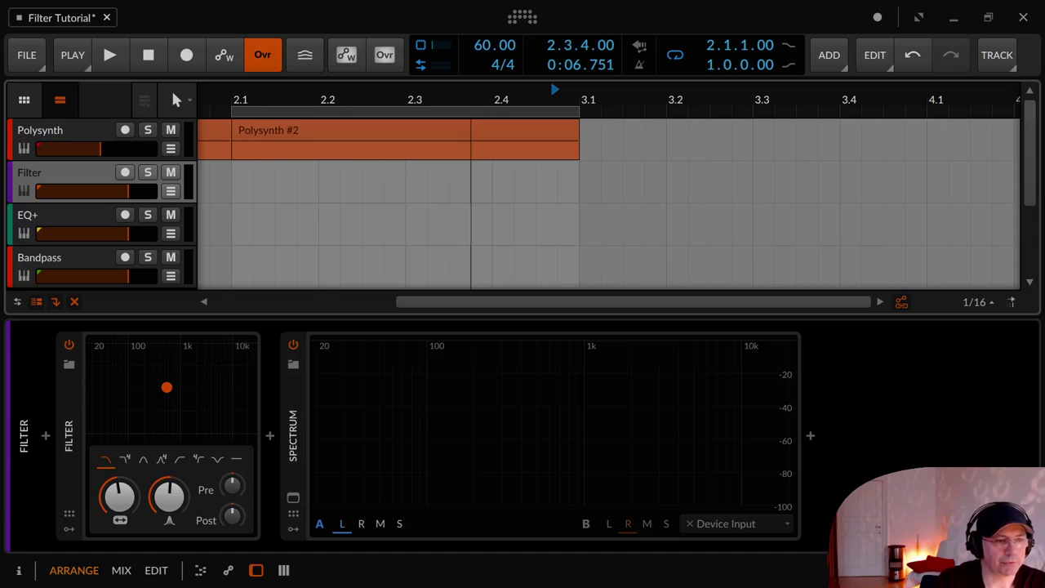
{"action": "key", "text": "ctrl+z"}
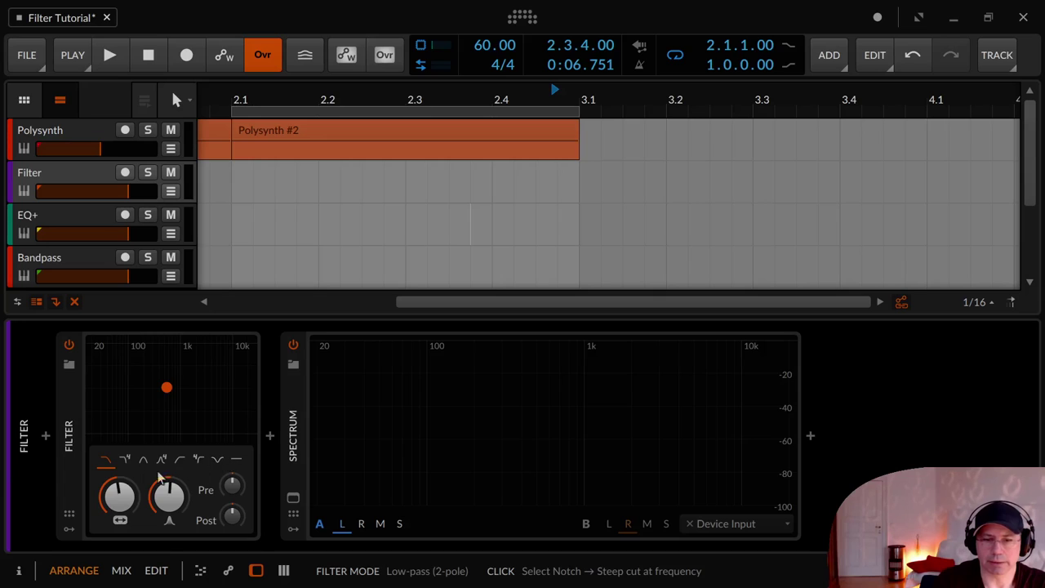
{"action": "left_click", "coordinate": [70, 529]}
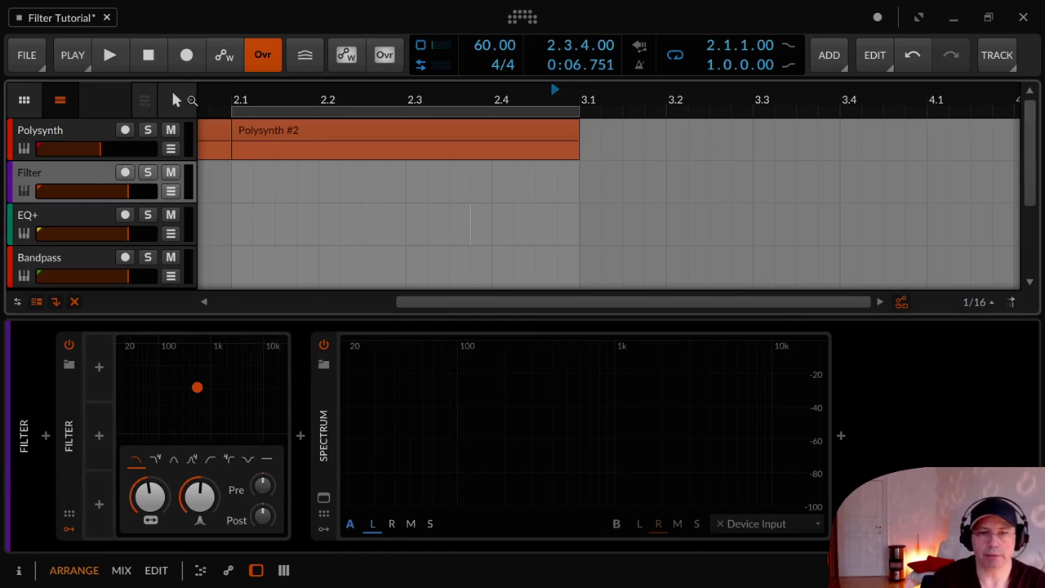
Route the Polysynth track's output to the Filter track
{"action": "left_click", "coordinate": [82, 135]}
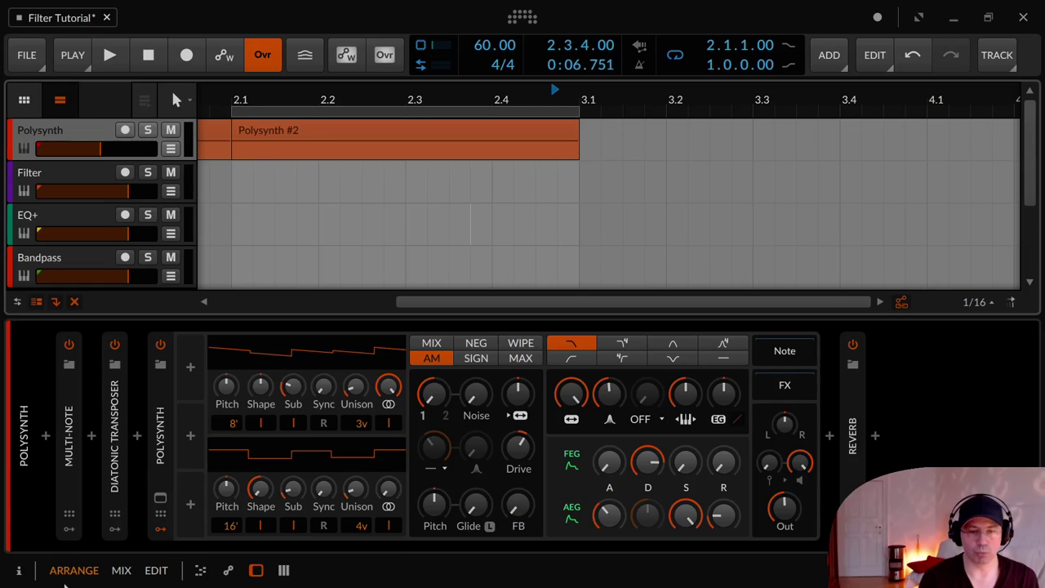
{"action": "left_click", "coordinate": [24, 569]}
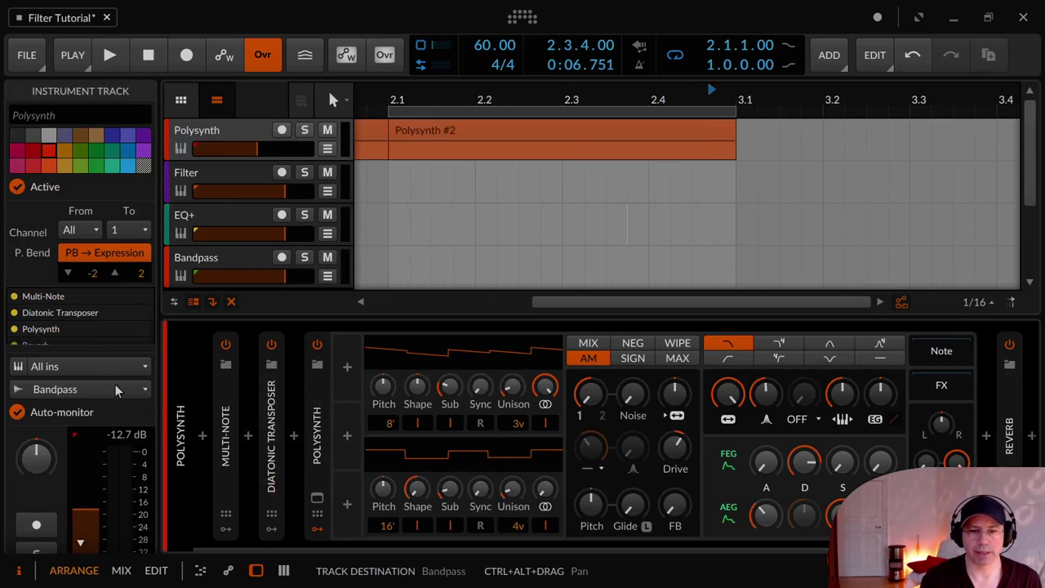
{"action": "left_click", "coordinate": [81, 389]}
{"action": "left_click", "coordinate": [115, 233]}
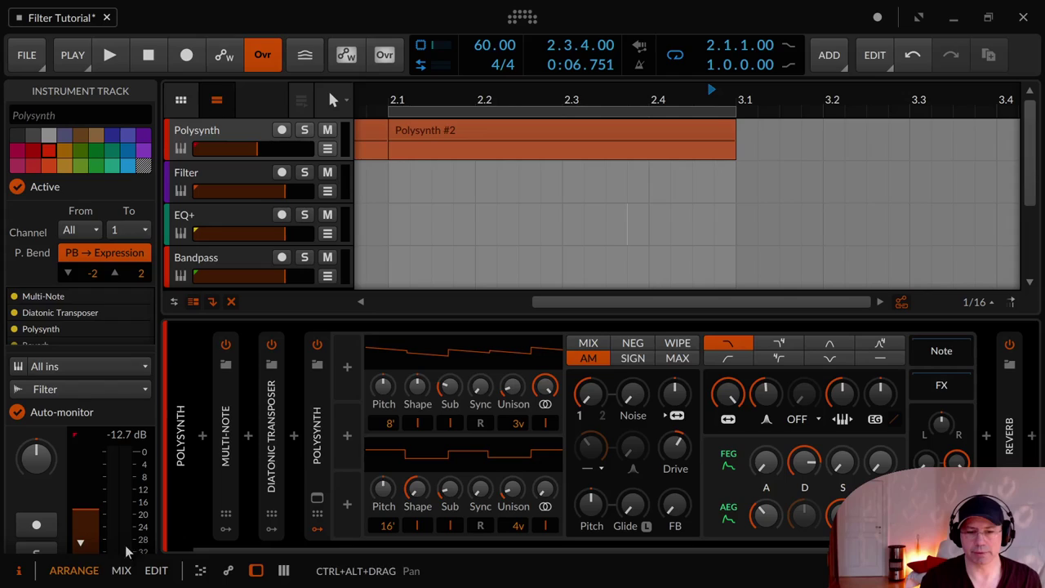
{"action": "left_click", "coordinate": [23, 572]}
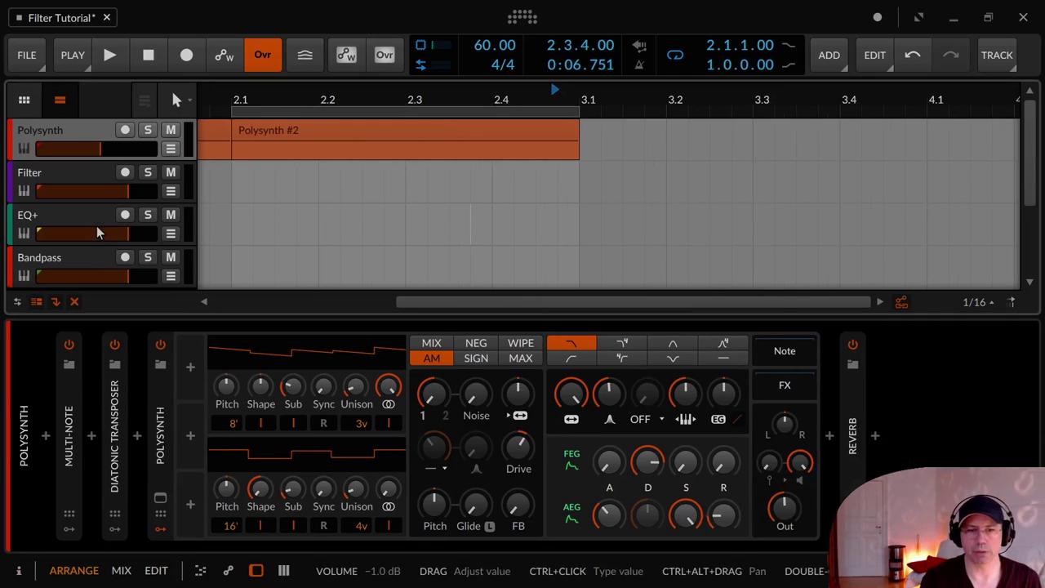
Play the loop and sweep the Filter device's cutoff and resonance in 2-pole and 4-pole low-pass modes
{"action": "left_click", "coordinate": [66, 173]}
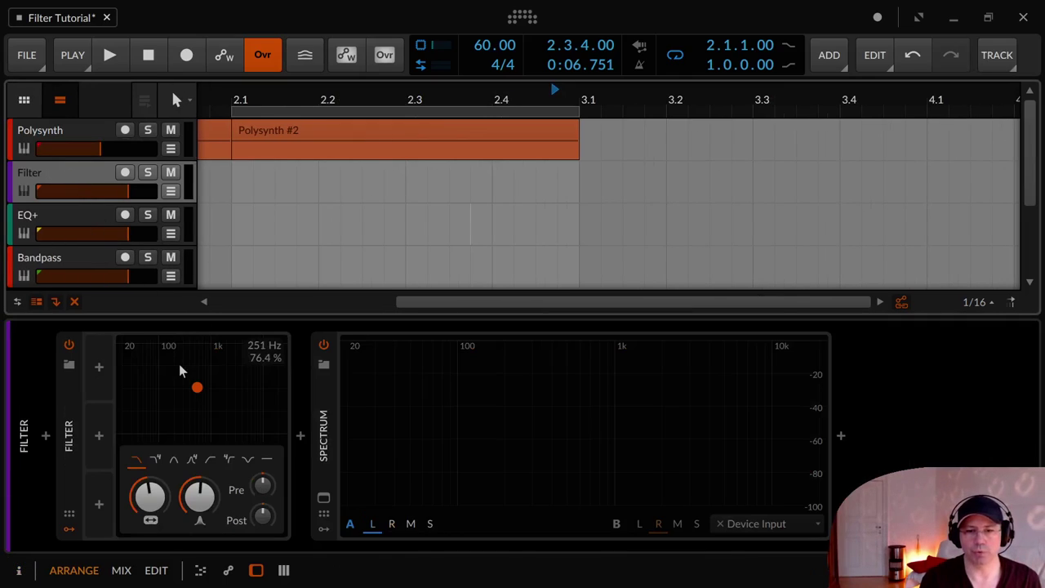
{"action": "left_click", "coordinate": [110, 55]}
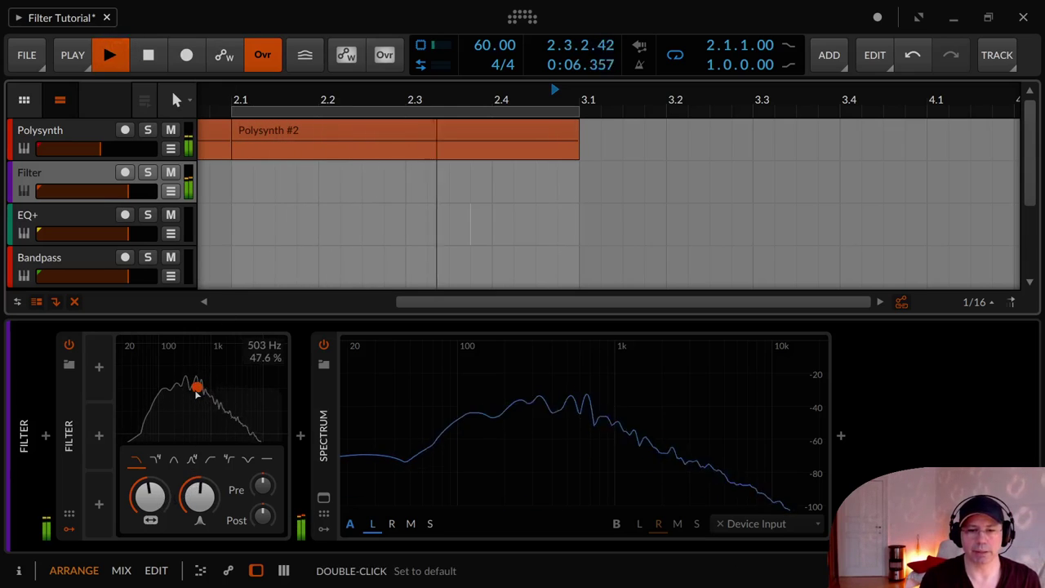
{"action": "left_click_drag", "start_coordinate": [194, 399], "coordinate": [207, 417]}
{"action": "left_click", "coordinate": [155, 458]}
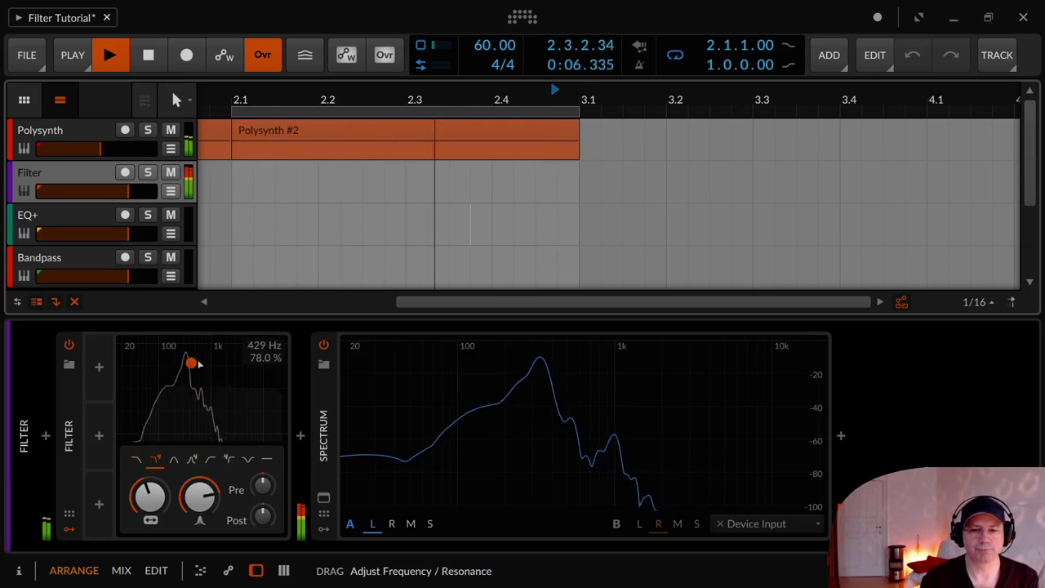
{"action": "left_click_drag", "start_coordinate": [193, 363], "coordinate": [206, 418]}
Switch the Filter device to 4-pole band-pass and 4-pole high-pass, sweeping the high-pass cutoff during playback
{"action": "left_click", "coordinate": [192, 458]}
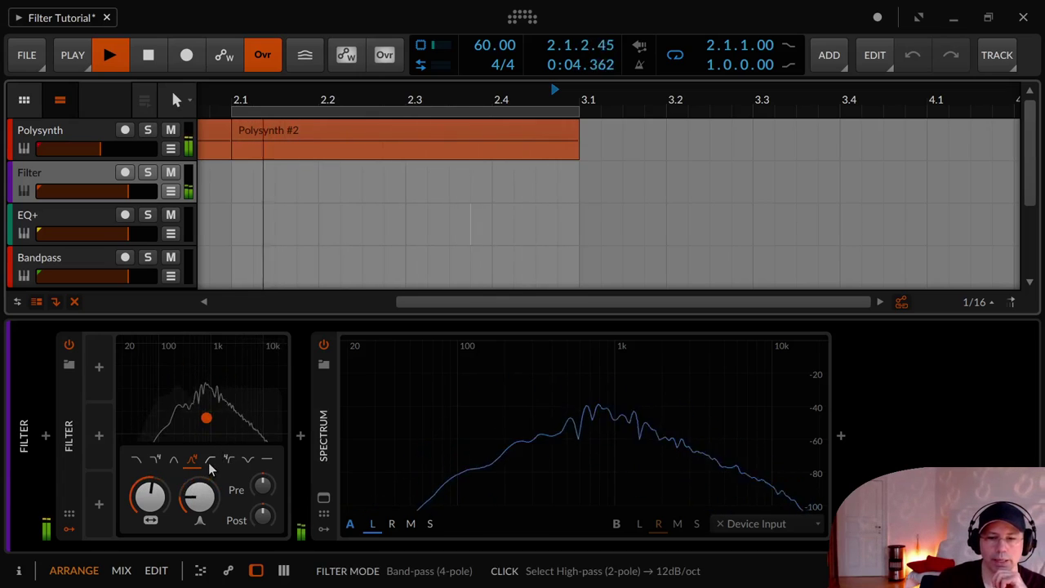
{"action": "left_click", "coordinate": [228, 460]}
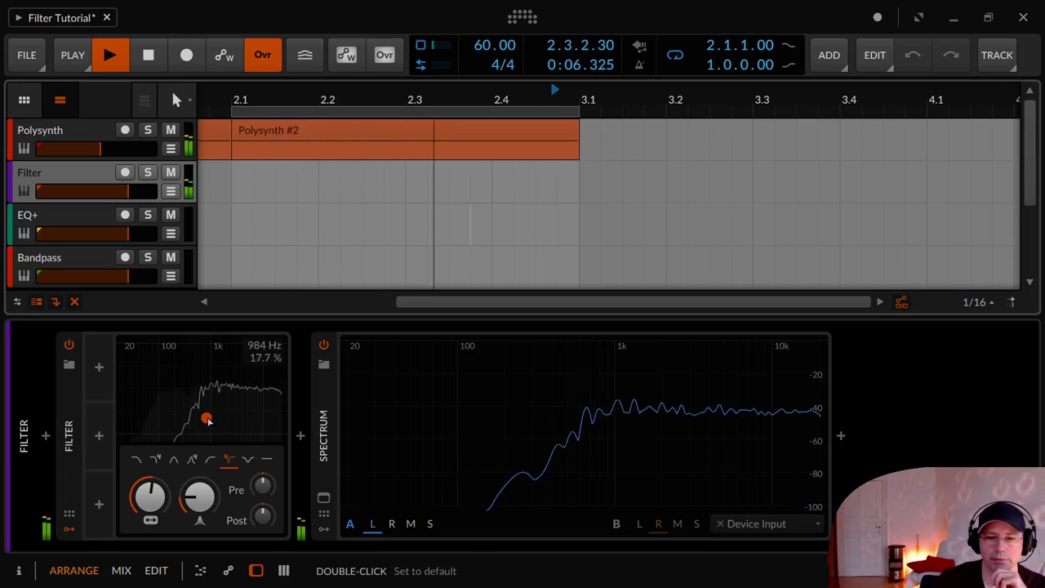
{"action": "left_click_drag", "start_coordinate": [208, 419], "coordinate": [253, 413]}
Switch the Filter device to notch mode, sweep its frequency and resonance, and stop playback
{"action": "left_click", "coordinate": [249, 460]}
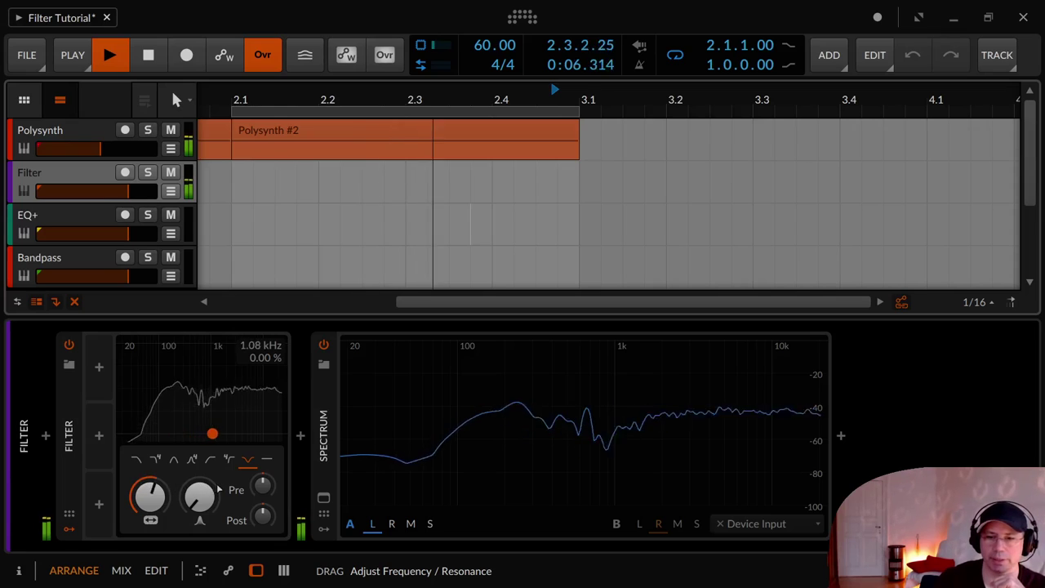
{"action": "left_click_drag", "start_coordinate": [241, 465], "coordinate": [232, 334]}
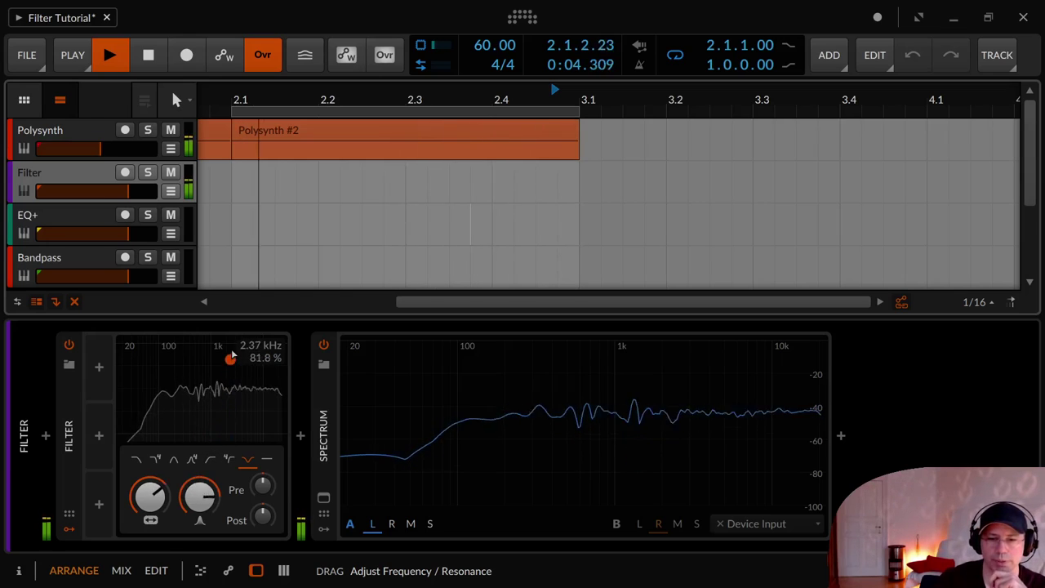
{"action": "mouse_move", "coordinate": [237, 408]}
{"action": "left_mouse_down"}
{"action": "mouse_move", "coordinate": [232, 355]}
{"action": "mouse_move", "coordinate": [233, 417]}
{"action": "left_mouse_up"}
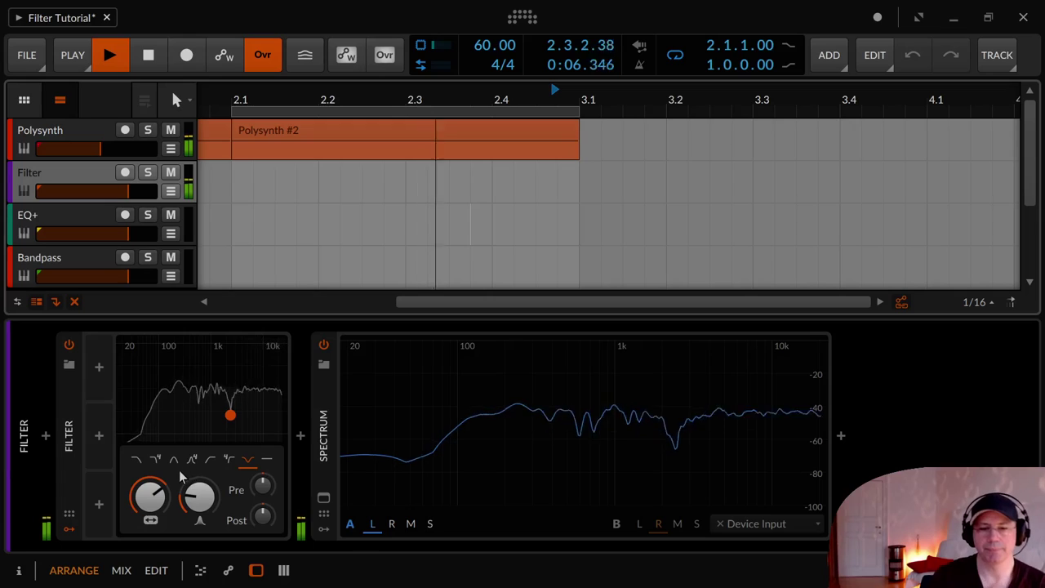
{"action": "left_click", "coordinate": [139, 68]}
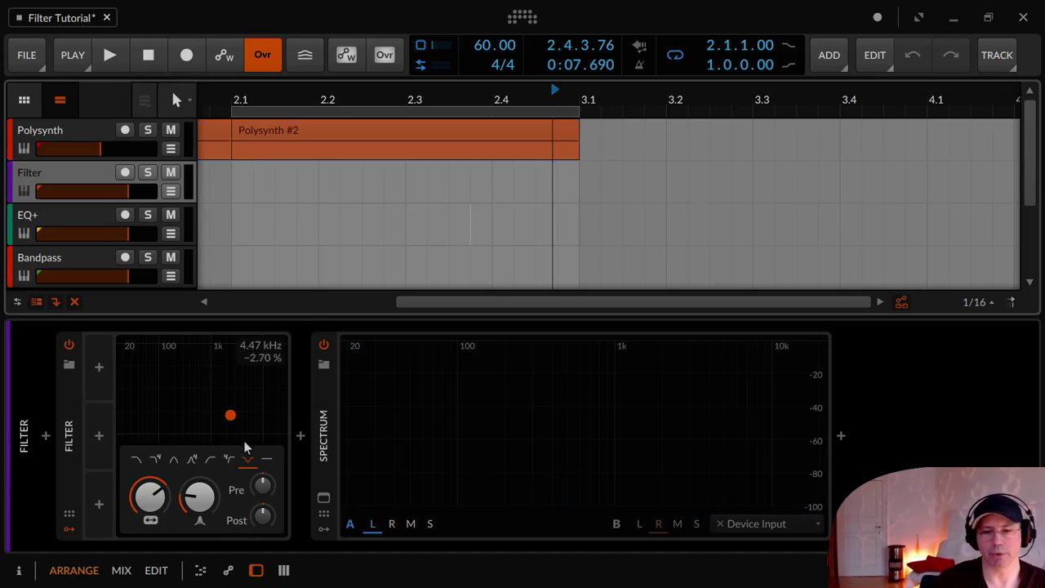
Deactivate the modulator on the EQ+ track's equalizer and remove its High-cut 8-pole band
{"action": "left_click", "coordinate": [70, 221]}
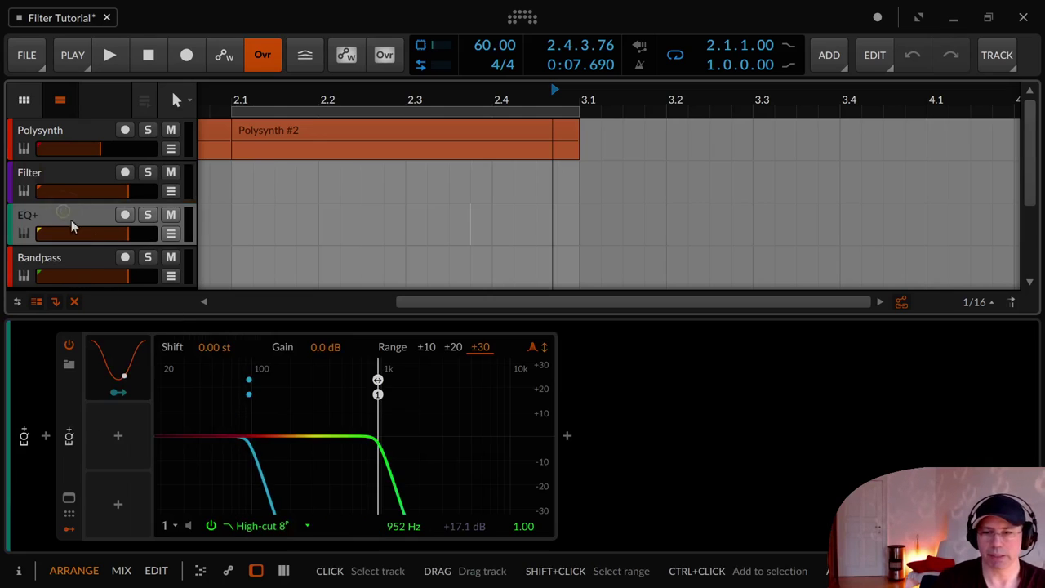
{"action": "right_click", "coordinate": [114, 375]}
{"action": "left_click", "coordinate": [155, 399]}
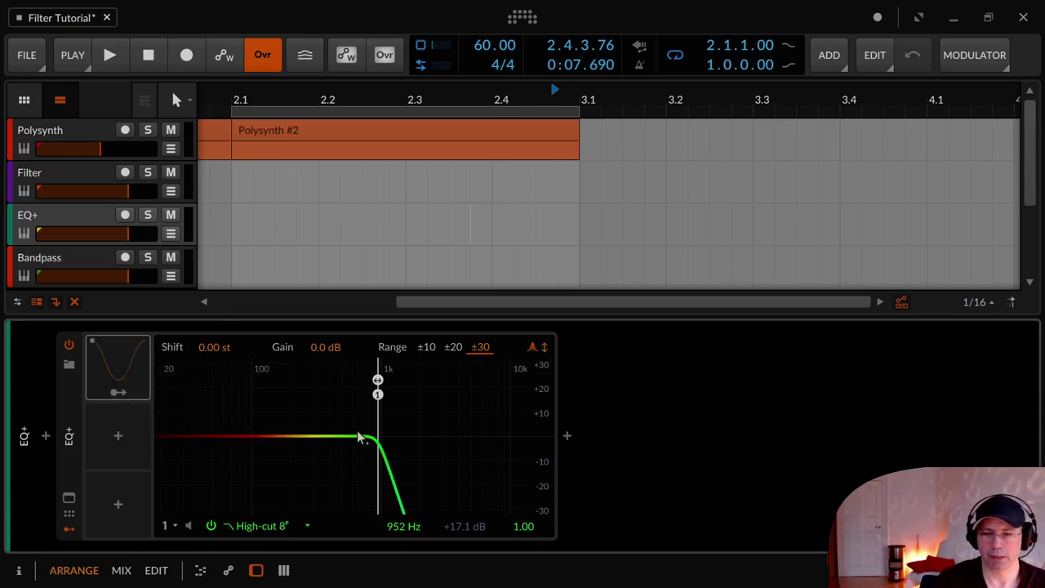
{"action": "double_click", "coordinate": [378, 394]}
Add a band to the EQ+ curve as a Notch at 494 Hz with a Q of 0.98
{"action": "left_click", "coordinate": [243, 531]}
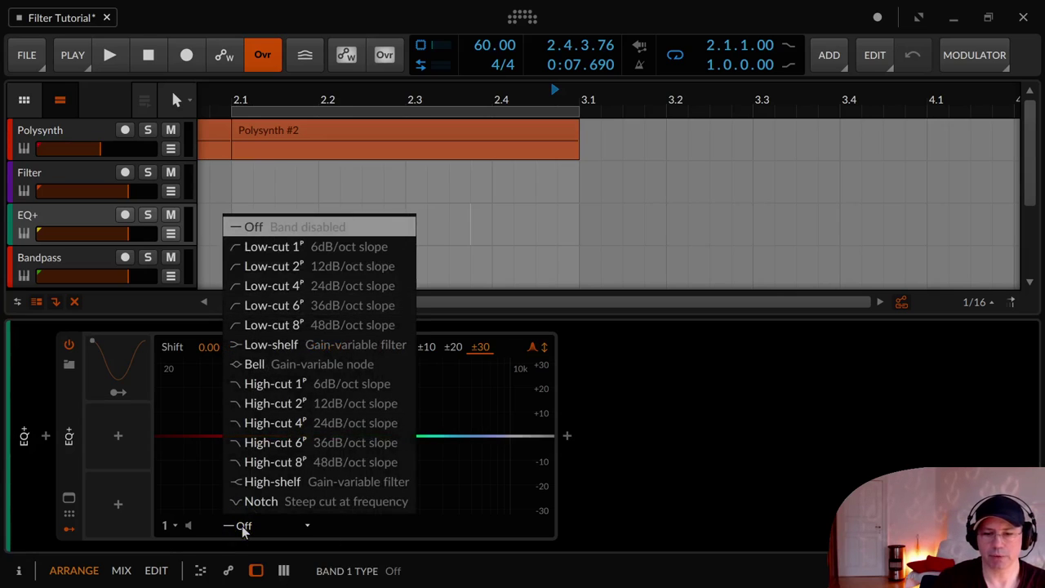
{"action": "left_click", "coordinate": [240, 523]}
{"action": "double_click", "coordinate": [335, 436]}
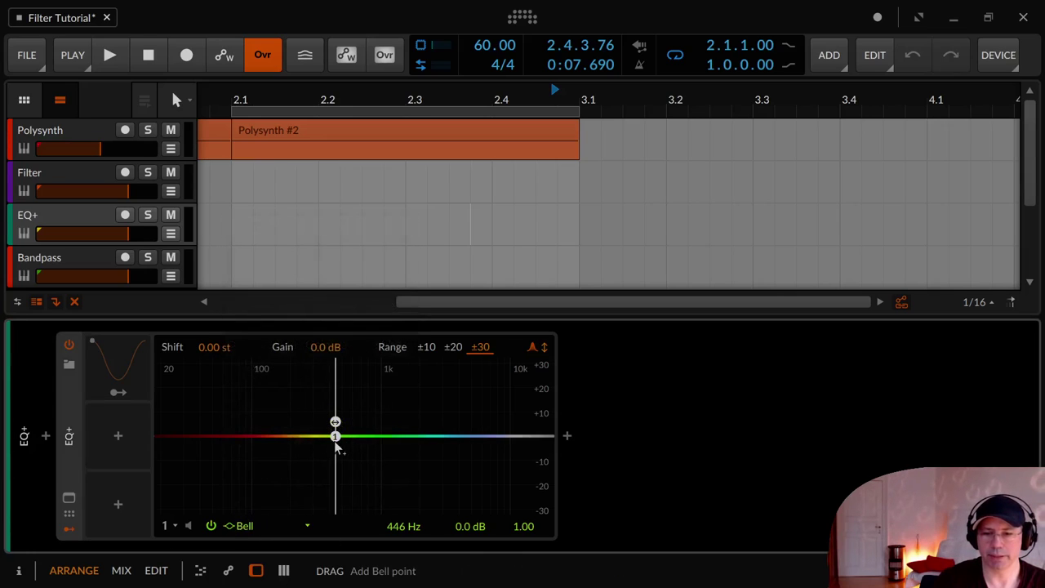
{"action": "left_click", "coordinate": [239, 526]}
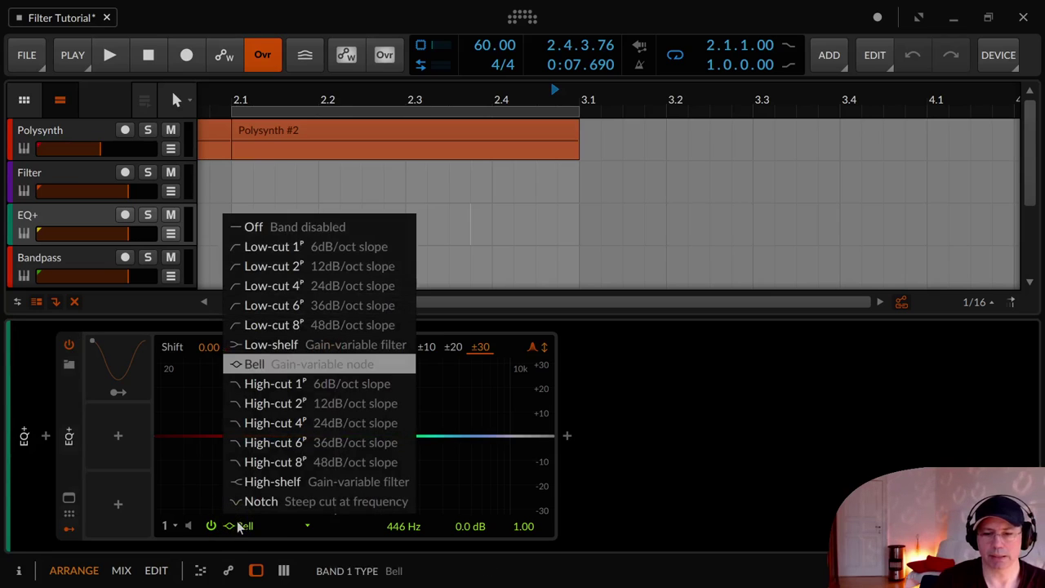
{"action": "left_click", "coordinate": [255, 502]}
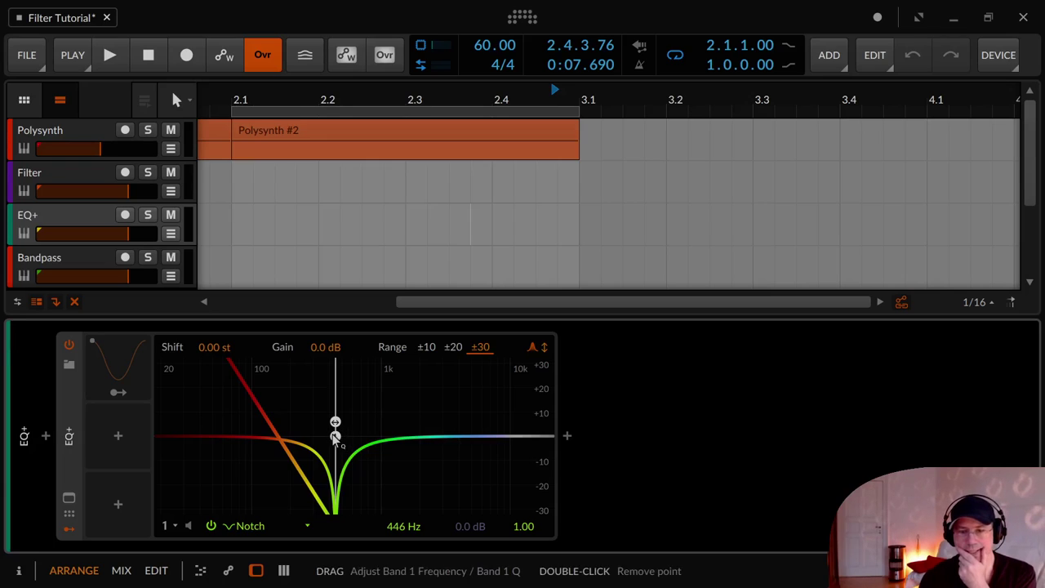
{"action": "mouse_move", "coordinate": [335, 436]}
{"action": "left_mouse_down"}
{"action": "mouse_move", "coordinate": [306, 436]}
{"action": "mouse_move", "coordinate": [342, 439]}
{"action": "left_mouse_up"}
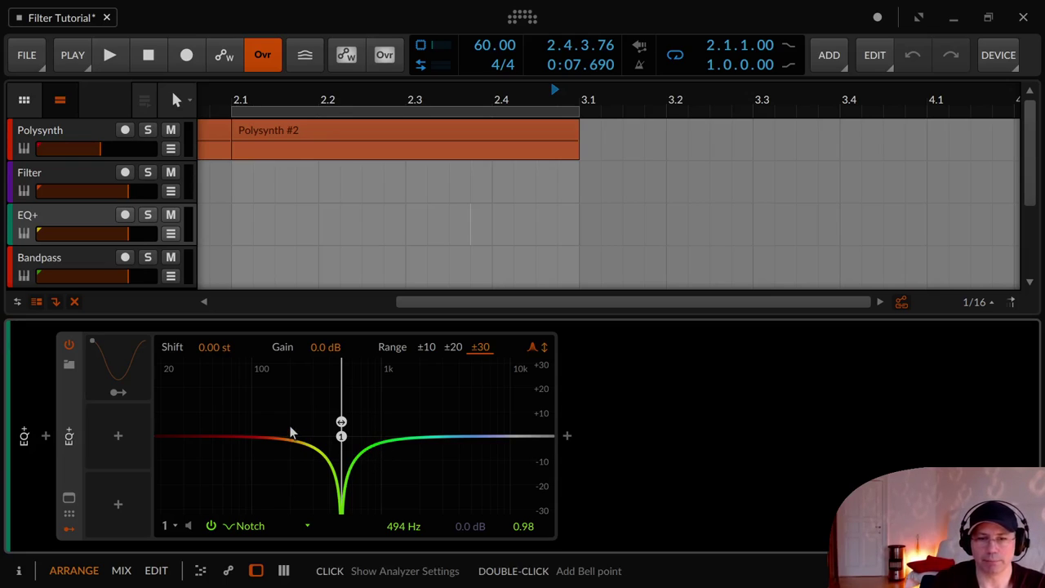
Set the Bandpass track's equalizer to High-cut 4-pole on band 1 and Low-cut 4-pole on band 2
{"action": "left_click", "coordinate": [81, 257]}
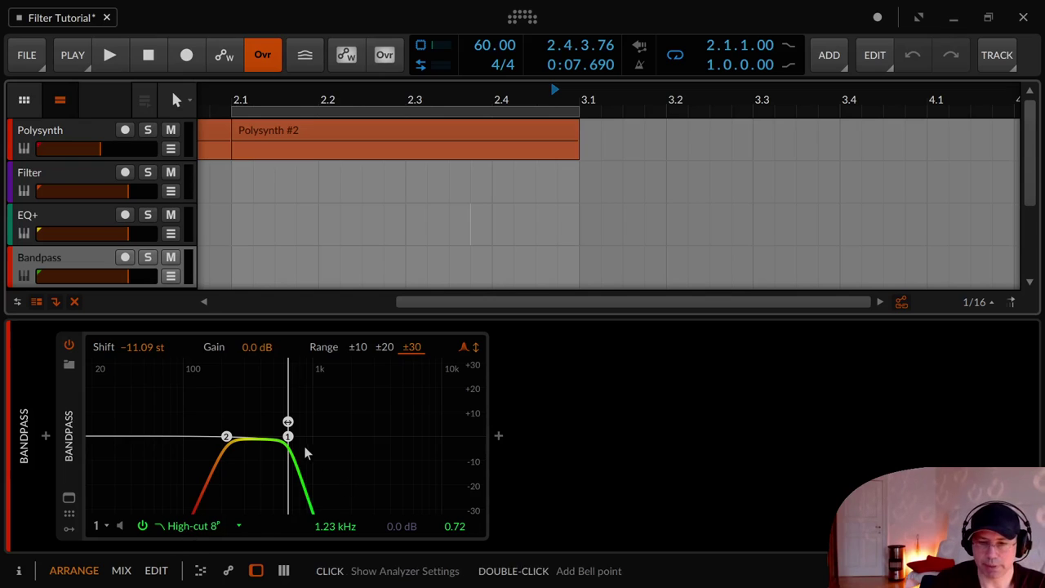
{"action": "left_click", "coordinate": [196, 527]}
{"action": "left_click", "coordinate": [253, 425]}
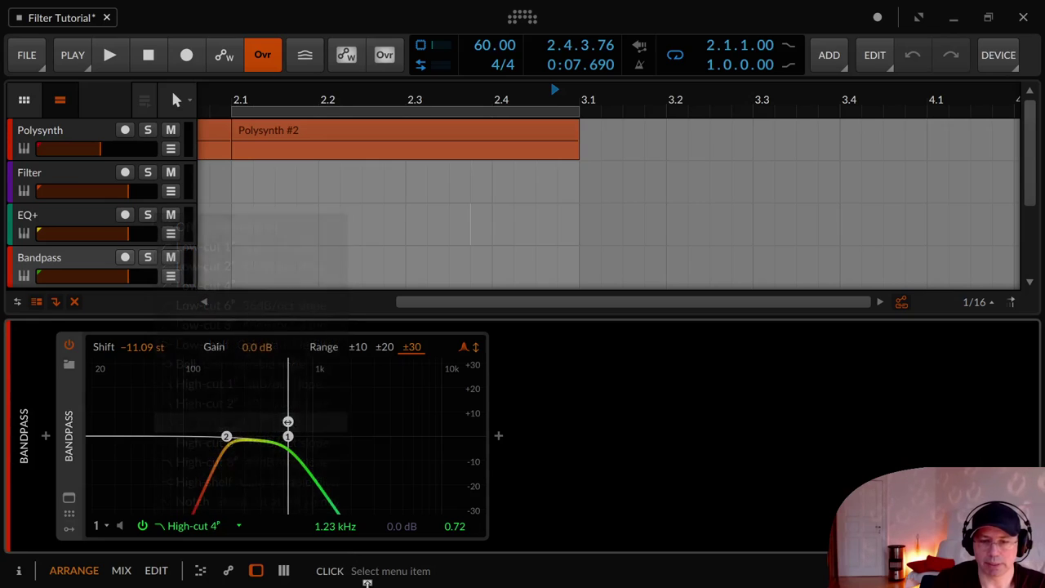
{"action": "left_click", "coordinate": [226, 437]}
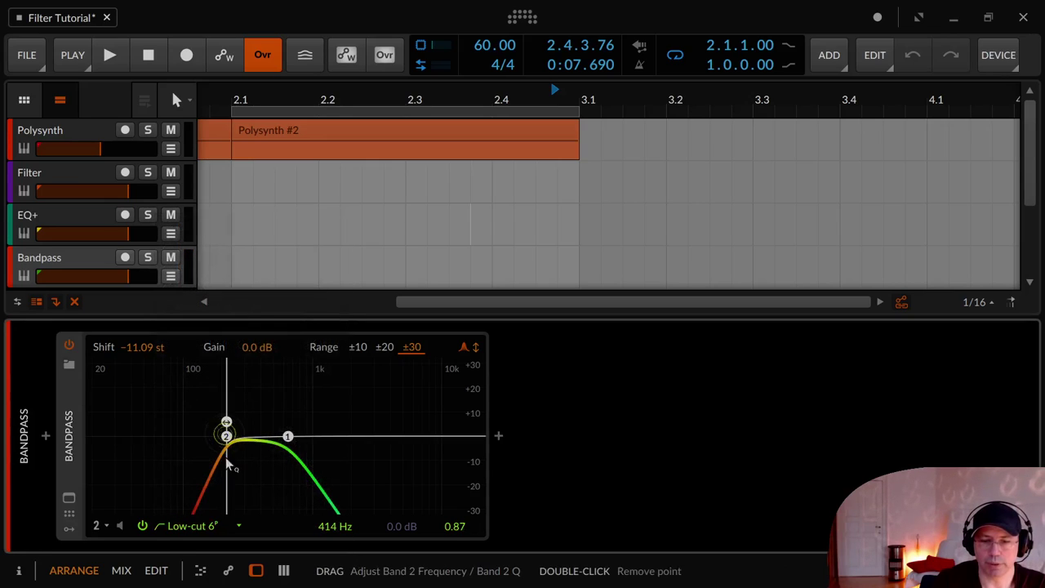
{"action": "left_click", "coordinate": [204, 525]}
{"action": "left_click", "coordinate": [237, 286]}
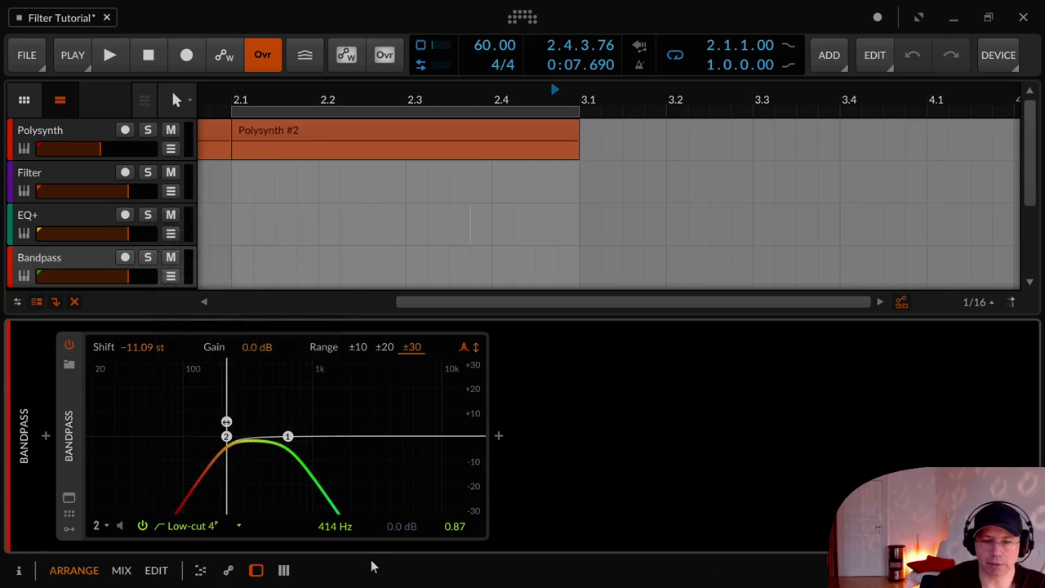
Change the Bandpass equalizer to 12 dB/oct slopes, with Low-cut 2-pole on band 2 and High-cut 2-pole on band 1
{"action": "left_click", "coordinate": [204, 526]}
{"action": "left_click", "coordinate": [245, 266]}
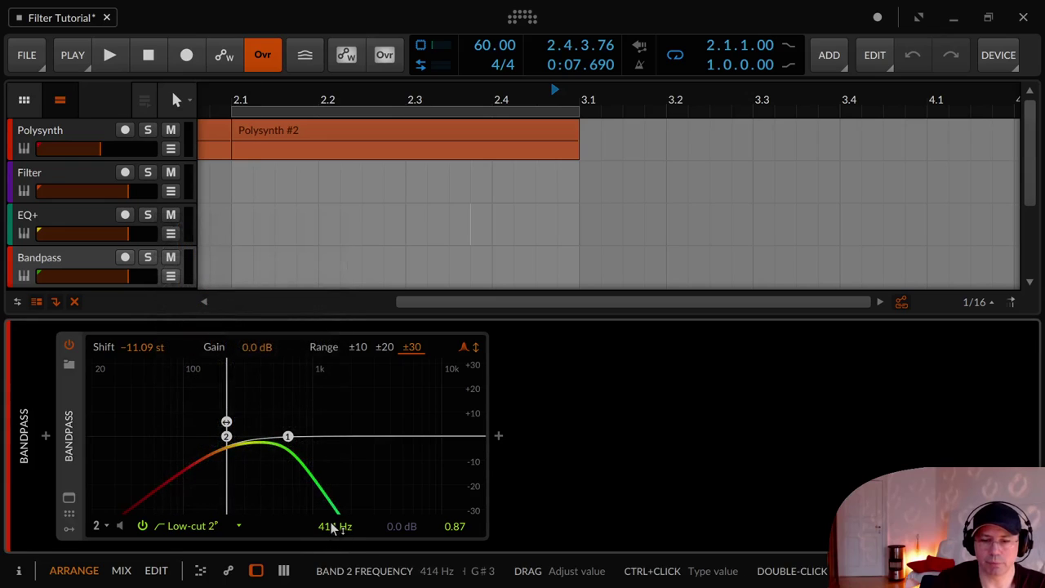
{"action": "left_click", "coordinate": [288, 436]}
{"action": "left_click", "coordinate": [220, 527]}
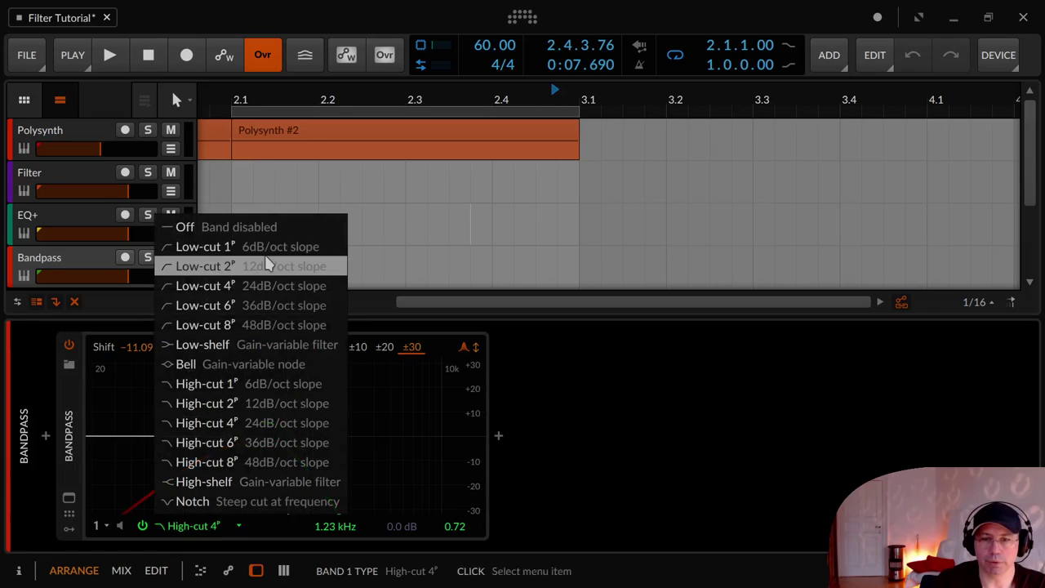
{"action": "left_click", "coordinate": [263, 266]}
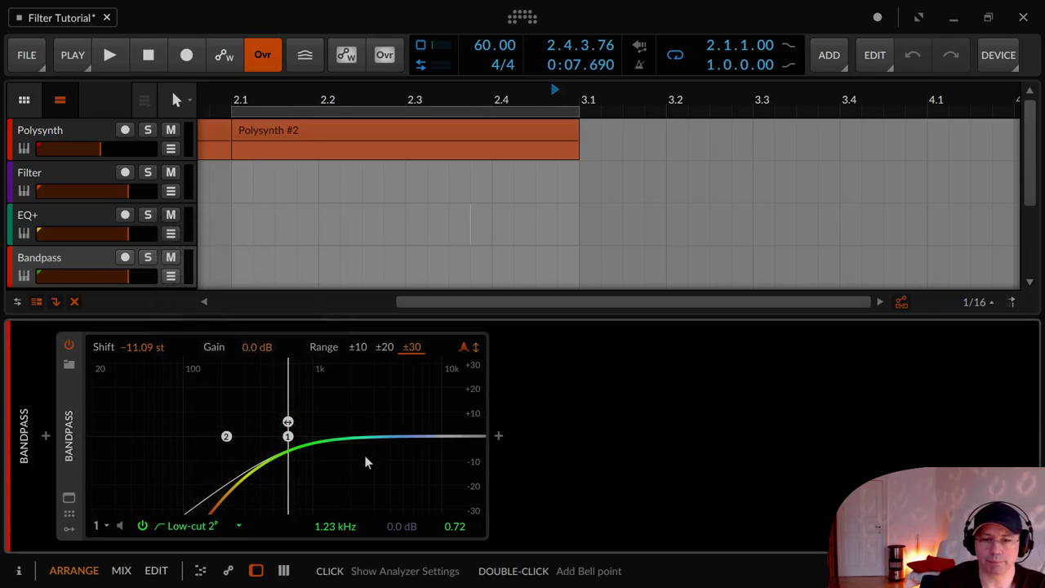
{"action": "left_click", "coordinate": [214, 527]}
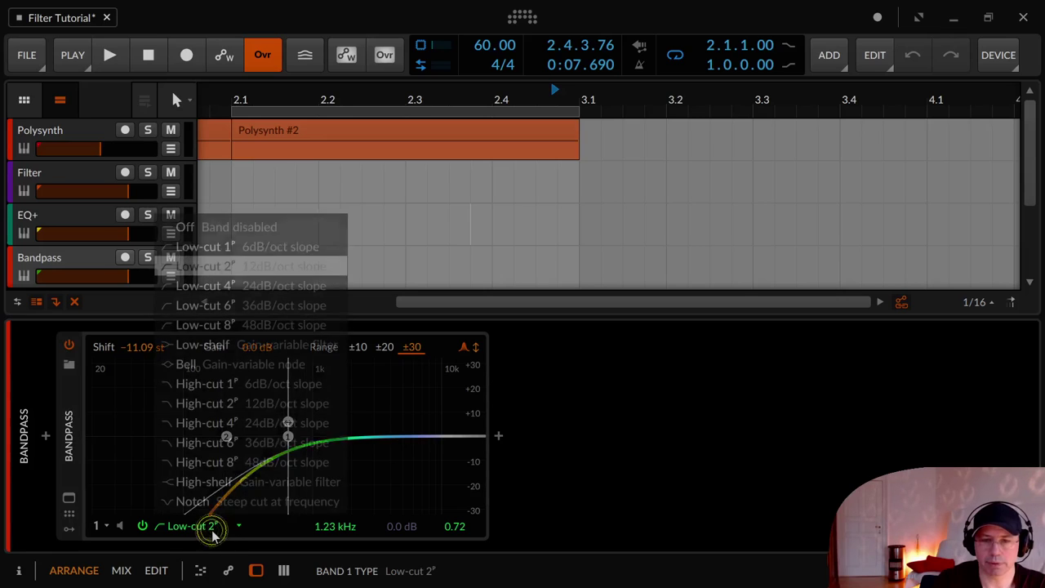
{"action": "left_click", "coordinate": [258, 402]}
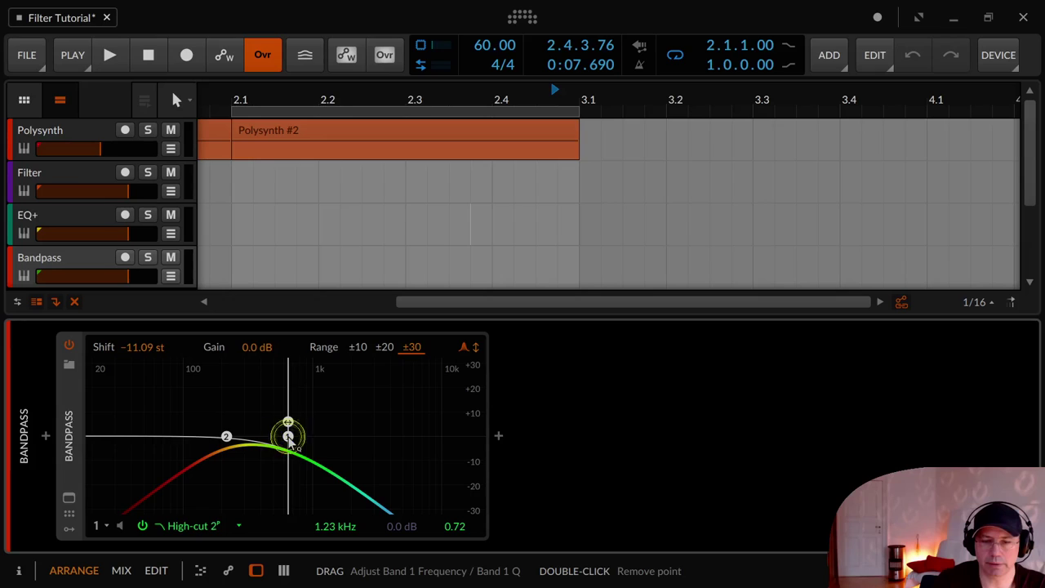
{"action": "left_click", "coordinate": [226, 437]}
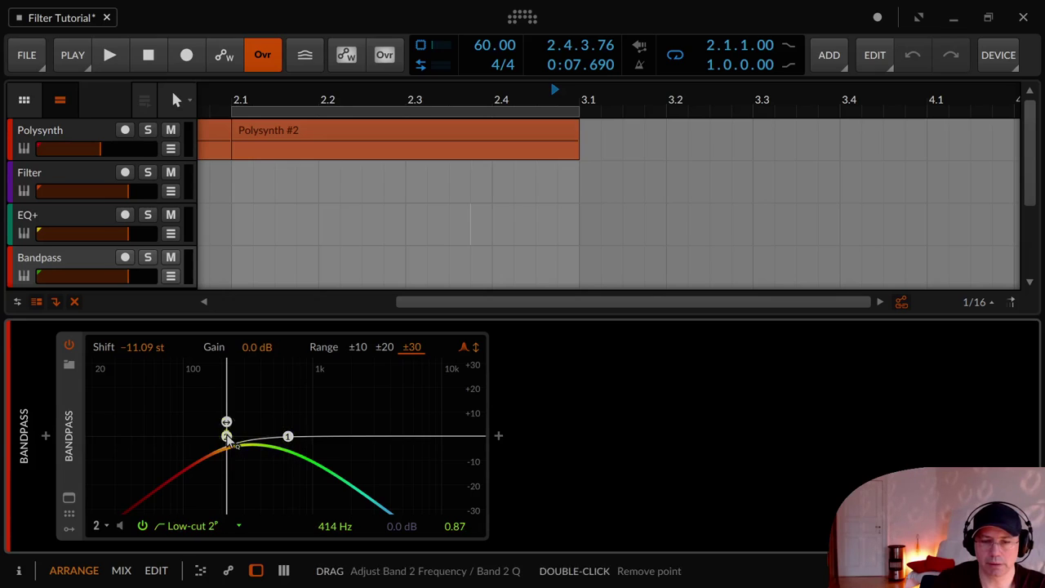
{"action": "left_click", "coordinate": [194, 527]}
{"action": "left_click", "coordinate": [235, 268]}
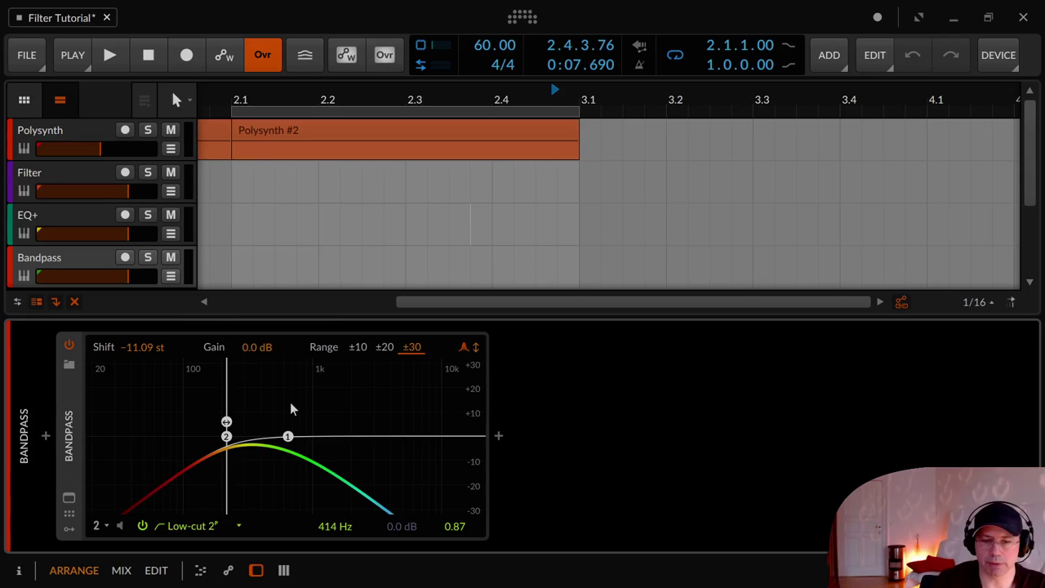
Sweep the Bandpass equalizer's global Shift, ending at +2.57 st, and return to the Filter track's devices
{"action": "mouse_move", "coordinate": [139, 349]}
{"action": "left_mouse_down"}
{"action": "mouse_move", "coordinate": [140, 302]}
{"action": "mouse_move", "coordinate": [139, 350]}
{"action": "left_mouse_up"}
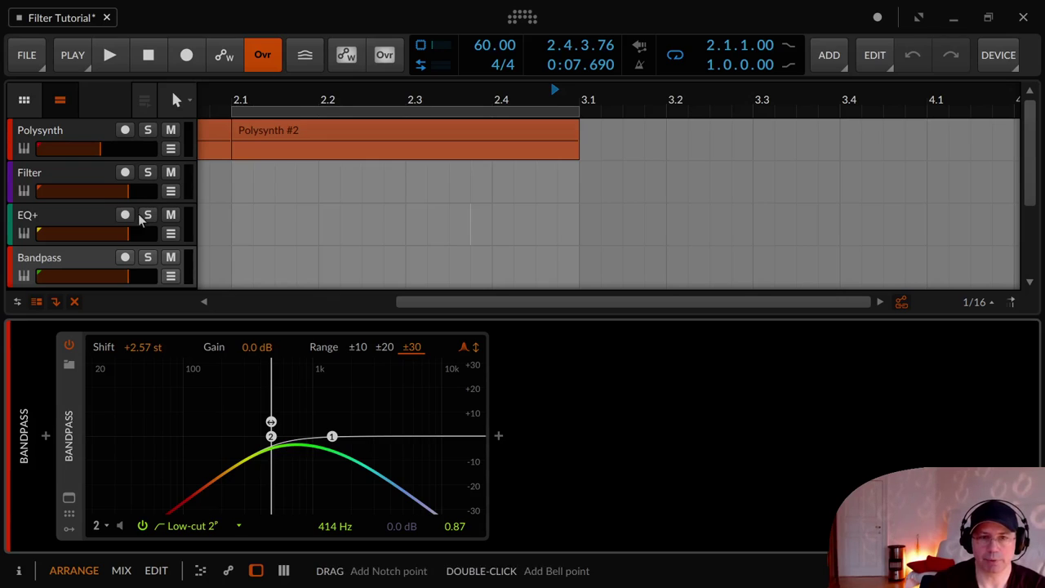
{"action": "left_click", "coordinate": [65, 168]}
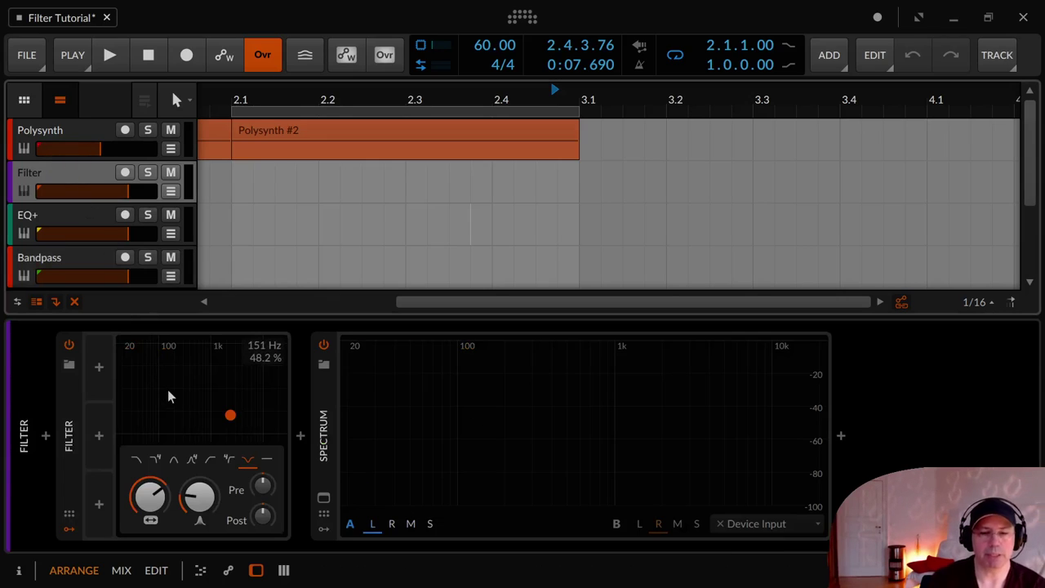